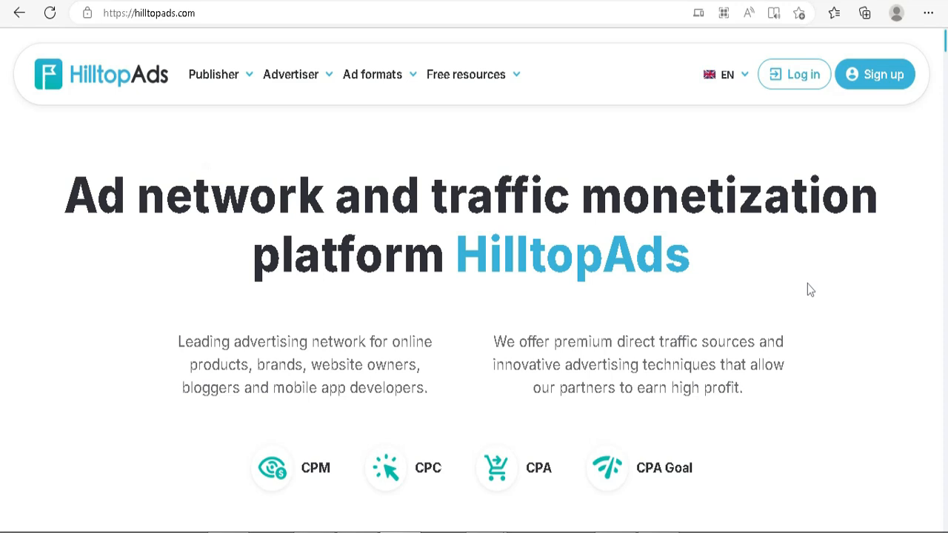
Review the HilltopAds home page introduction, pricing models, key figures and the Advertisers, Publishers and RTB benefit cards.
{"action": "scroll", "coordinate": [809, 289], "scroll_direction": "down", "scroll_amount": 1}
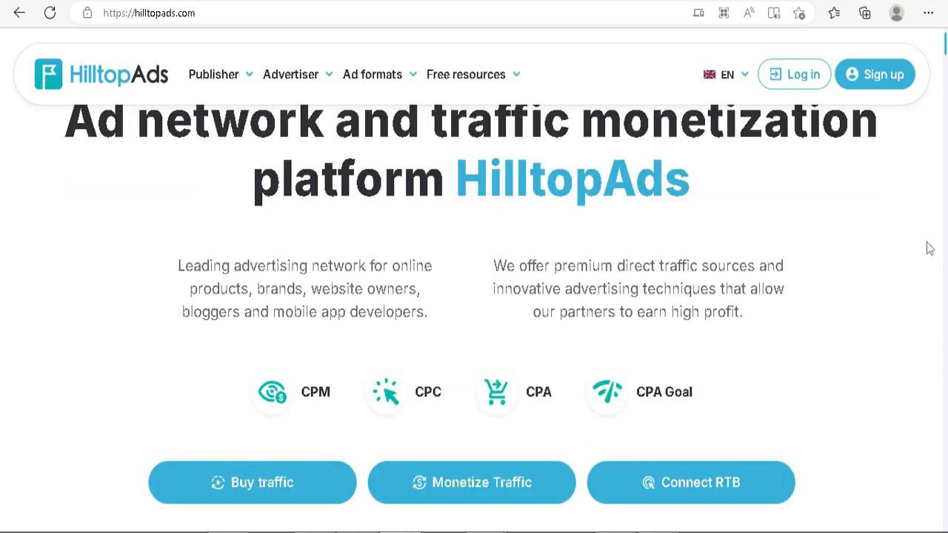
{"action": "scroll", "coordinate": [928, 248], "scroll_direction": "down", "scroll_amount": 2}
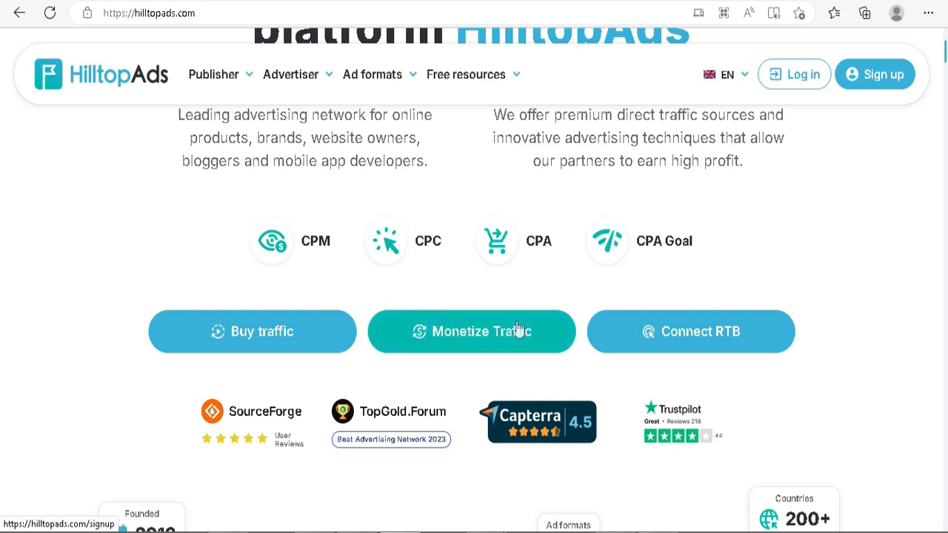
{"action": "scroll", "coordinate": [892, 287], "scroll_direction": "down", "scroll_amount": 2}
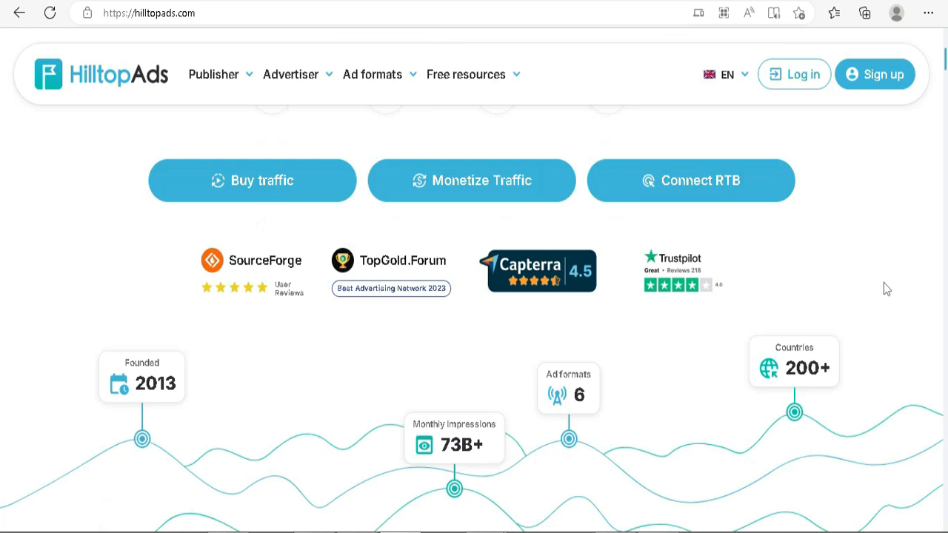
{"action": "scroll", "coordinate": [887, 289], "scroll_direction": "down", "scroll_amount": 1}
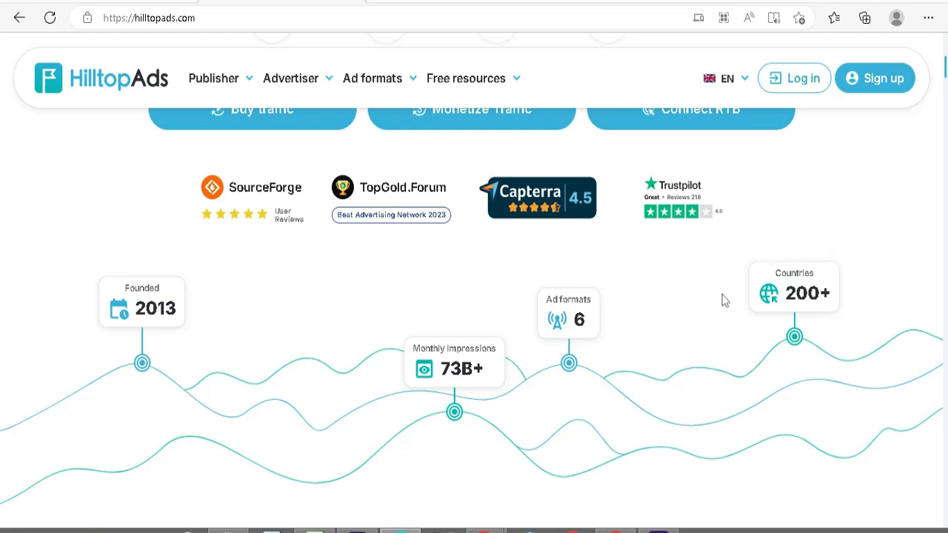
{"action": "scroll", "coordinate": [770, 295], "scroll_direction": "down", "scroll_amount": 8}
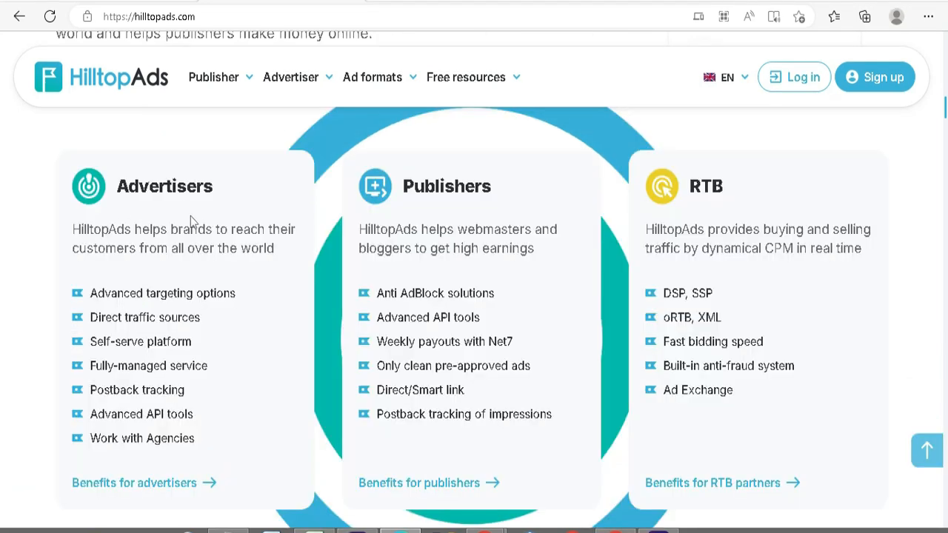
{"action": "left_click_drag", "start_coordinate": [645, 230], "coordinate": [871, 257]}
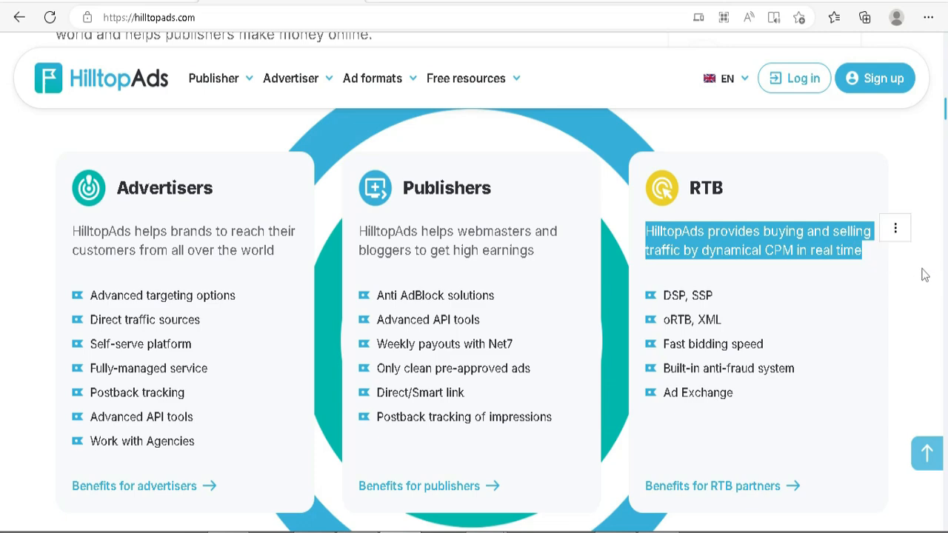
Examine the TOP 6 converting ad formats section, including the Popunder description.
{"action": "scroll", "coordinate": [924, 274], "scroll_direction": "down", "scroll_amount": 3}
{"action": "scroll", "coordinate": [926, 265], "scroll_direction": "down", "scroll_amount": 5}
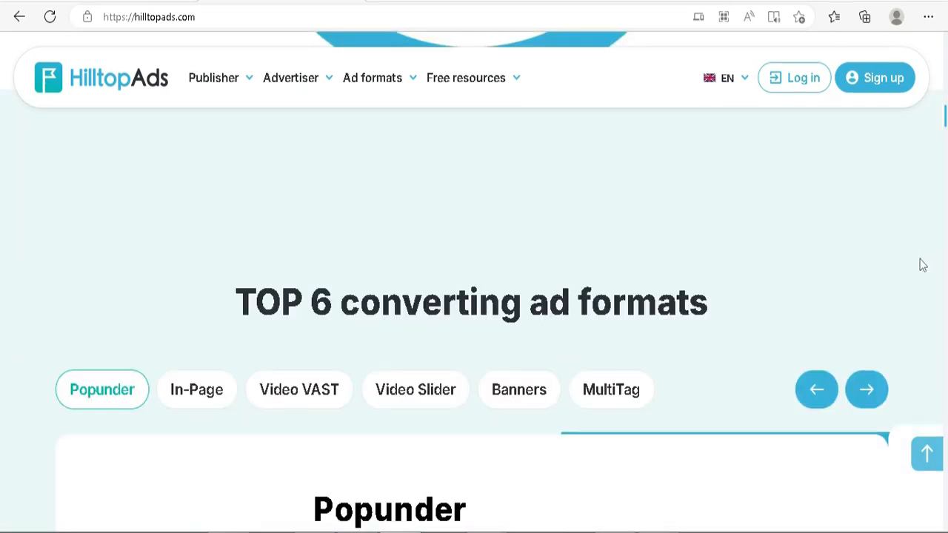
{"action": "scroll", "coordinate": [919, 264], "scroll_direction": "down", "scroll_amount": 1}
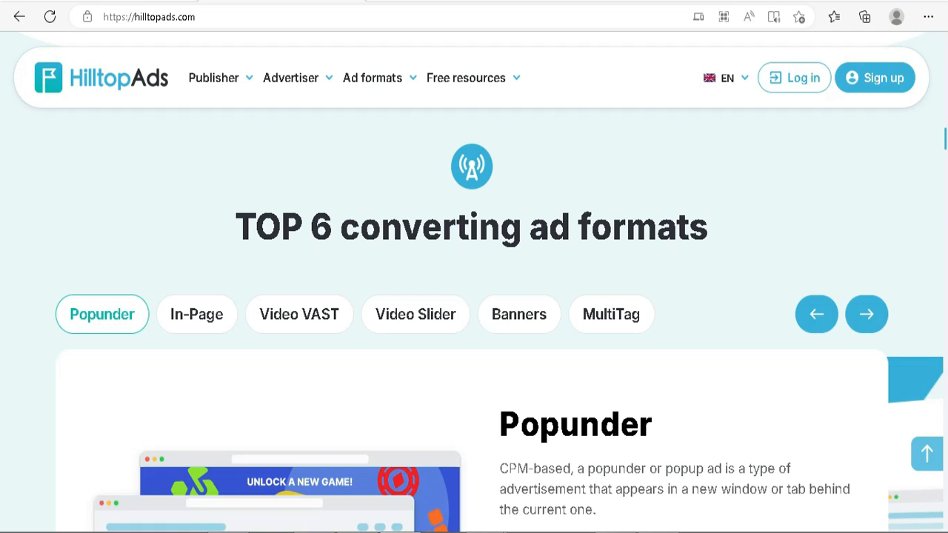
{"action": "scroll", "coordinate": [940, 256], "scroll_direction": "down", "scroll_amount": 1}
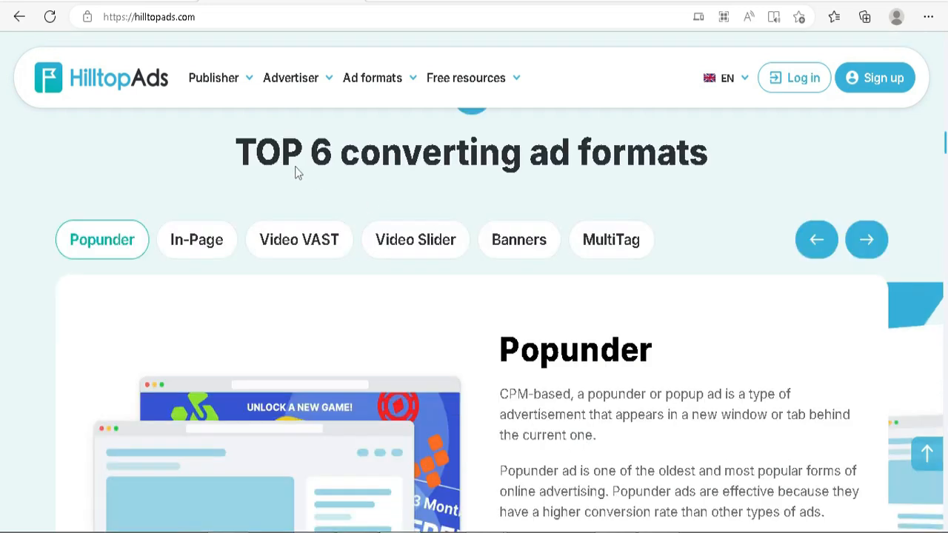
{"action": "left_click_drag", "start_coordinate": [235, 151], "coordinate": [759, 148]}
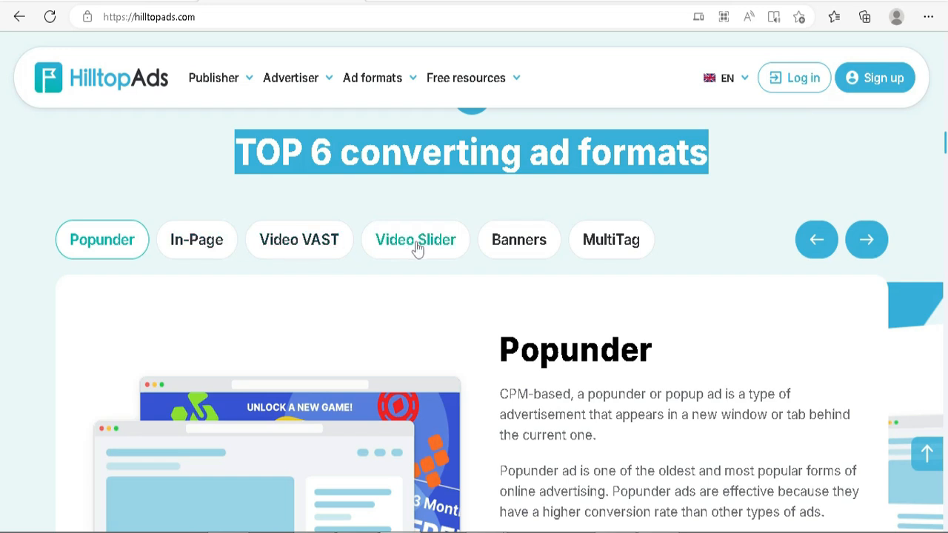
{"action": "scroll", "coordinate": [799, 252], "scroll_direction": "down", "scroll_amount": 2}
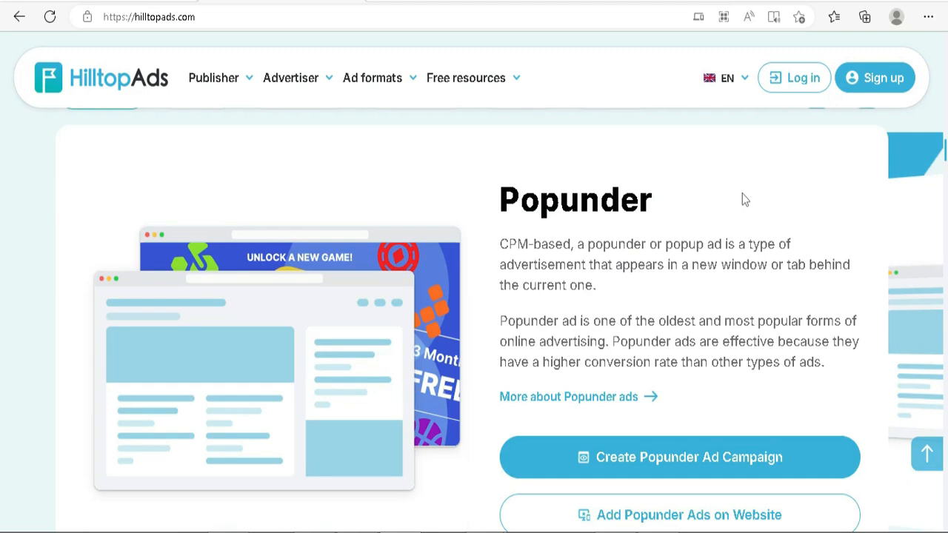
Look through the offer types that HilltopAds supports, from Dating and Games to VPN and eCommerce.
{"action": "scroll", "coordinate": [741, 196], "scroll_direction": "down", "scroll_amount": 2}
{"action": "scroll", "coordinate": [793, 300], "scroll_direction": "down", "scroll_amount": 7}
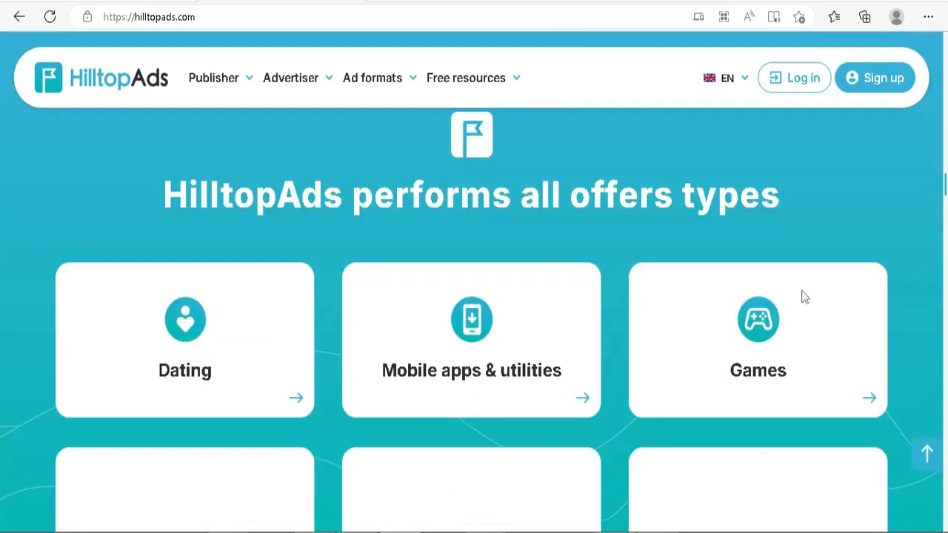
{"action": "scroll", "coordinate": [853, 295], "scroll_direction": "up", "scroll_amount": 1}
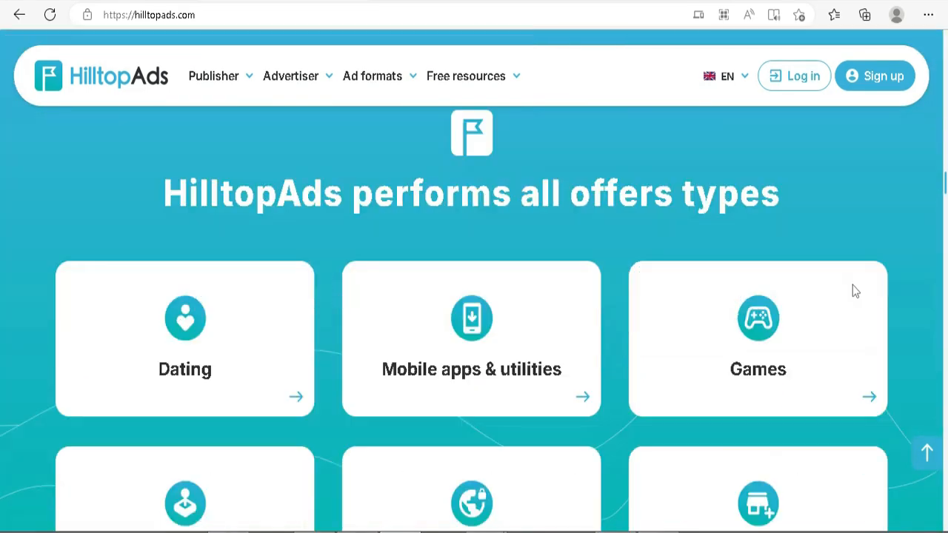
{"action": "scroll", "coordinate": [835, 275], "scroll_direction": "down", "scroll_amount": 1}
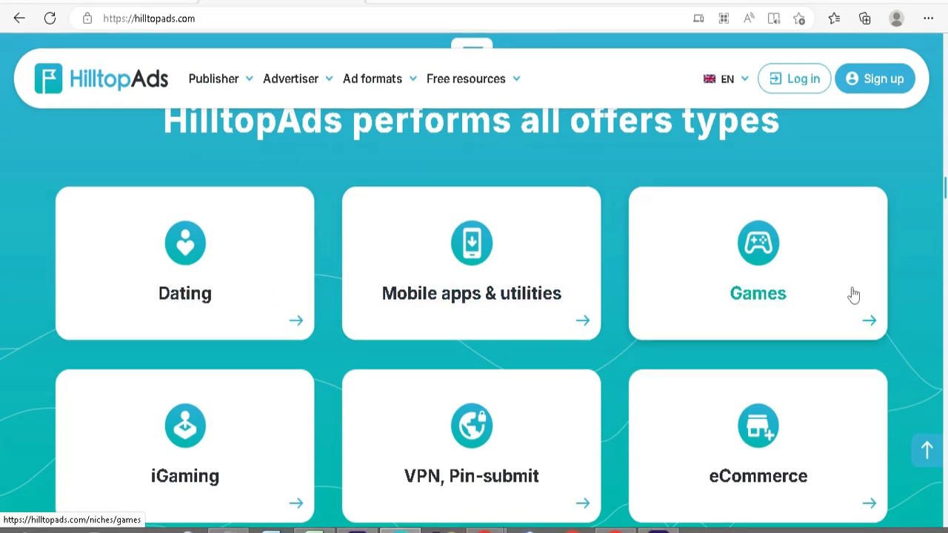
{"action": "scroll", "coordinate": [853, 287], "scroll_direction": "up", "scroll_amount": 2}
{"action": "scroll", "coordinate": [853, 286], "scroll_direction": "down", "scroll_amount": 1}
{"action": "scroll", "coordinate": [834, 277], "scroll_direction": "down", "scroll_amount": 1}
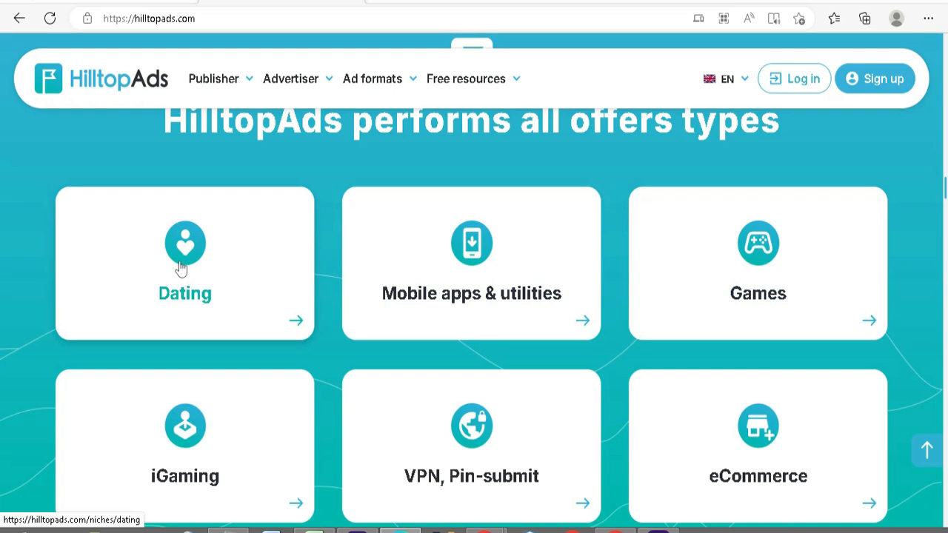
{"action": "scroll", "coordinate": [850, 292], "scroll_direction": "up", "scroll_amount": 2}
{"action": "scroll", "coordinate": [851, 287], "scroll_direction": "down", "scroll_amount": 1}
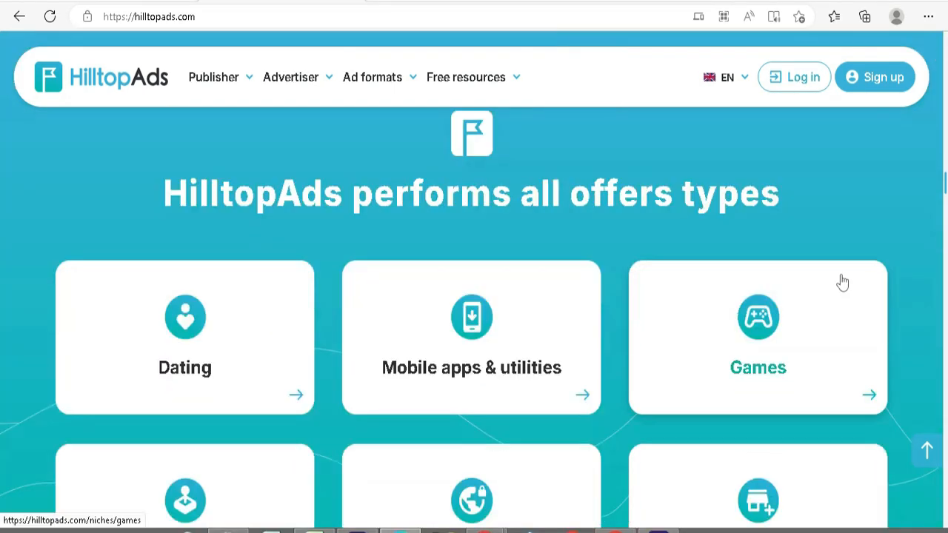
{"action": "scroll", "coordinate": [832, 271], "scroll_direction": "down", "scroll_amount": 1}
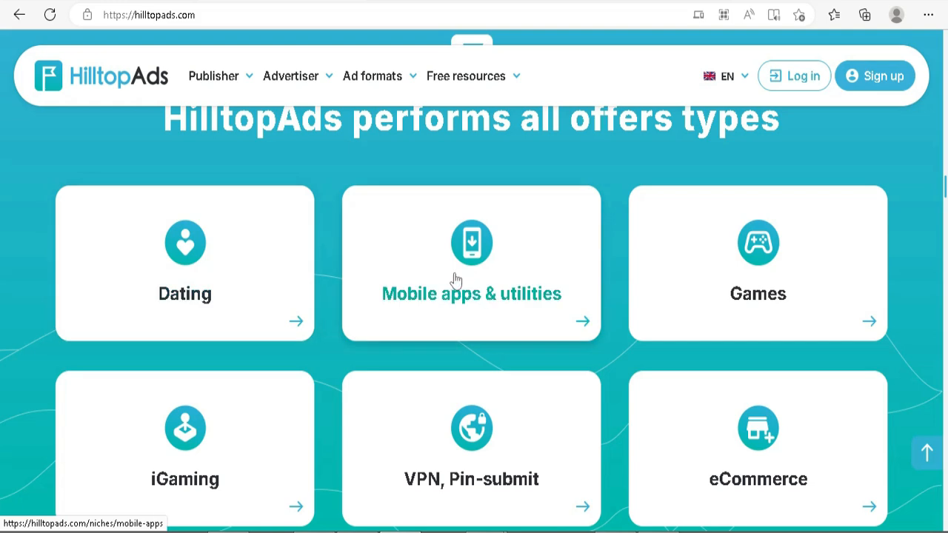
{"action": "scroll", "coordinate": [808, 249], "scroll_direction": "down", "scroll_amount": 1}
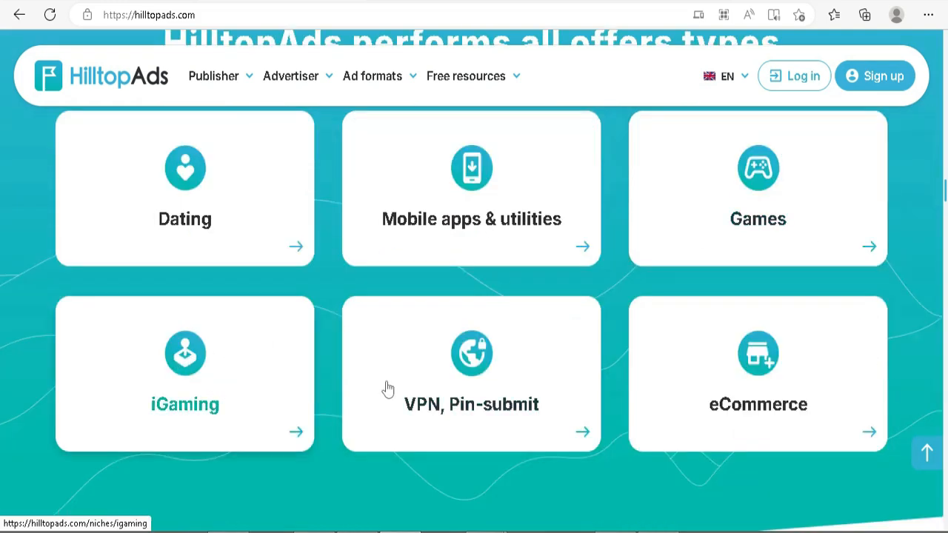
Read the reasons to use HilltopAds, its payment methods, the customer reviews and the Productive Partnership section.
{"action": "scroll", "coordinate": [835, 381], "scroll_direction": "down", "scroll_amount": 8}
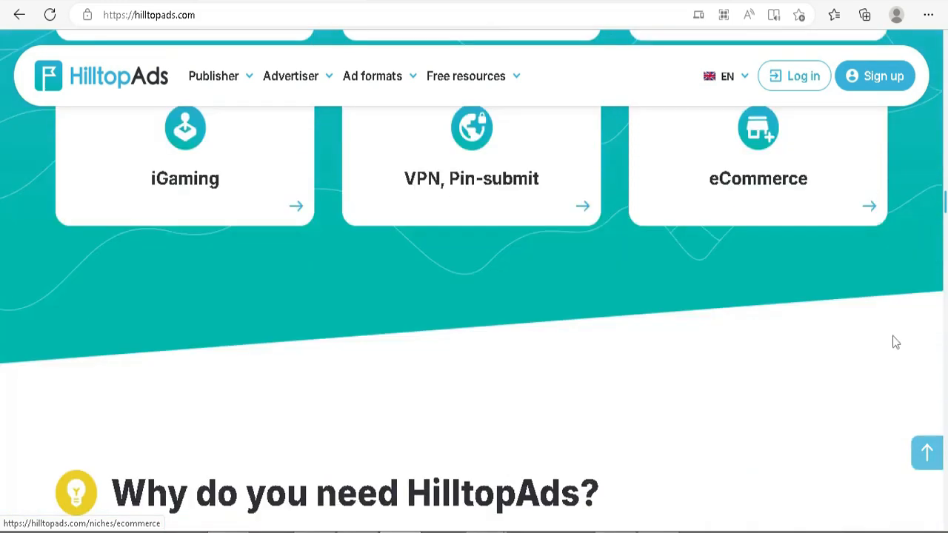
{"action": "scroll", "coordinate": [446, 248], "scroll_direction": "up", "scroll_amount": 1}
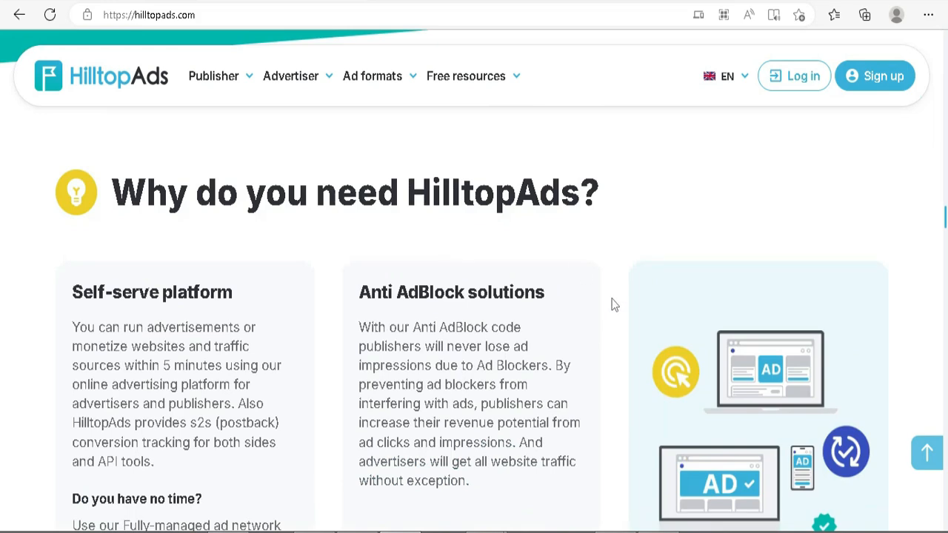
{"action": "scroll", "coordinate": [605, 302], "scroll_direction": "down", "scroll_amount": 10}
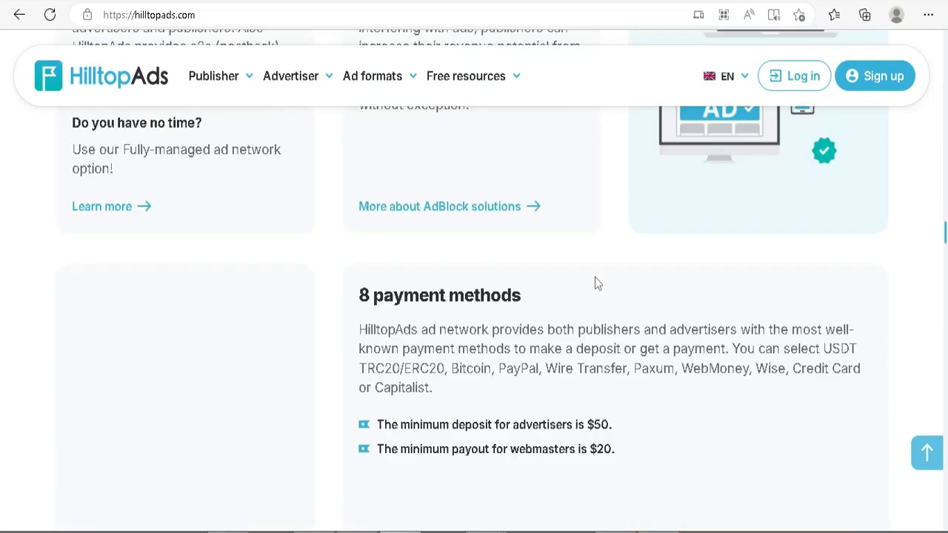
{"action": "scroll", "coordinate": [846, 323], "scroll_direction": "down", "scroll_amount": 12}
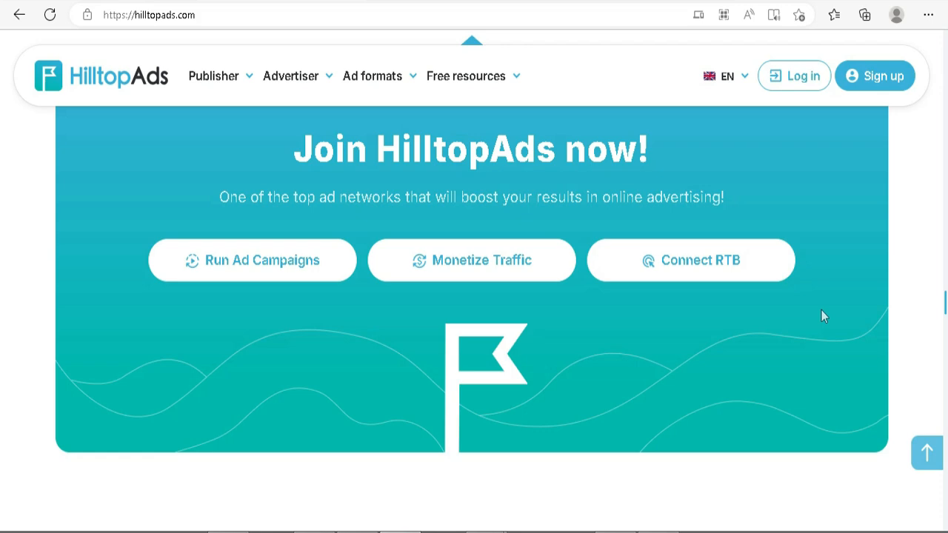
{"action": "scroll", "coordinate": [821, 315], "scroll_direction": "down", "scroll_amount": 7}
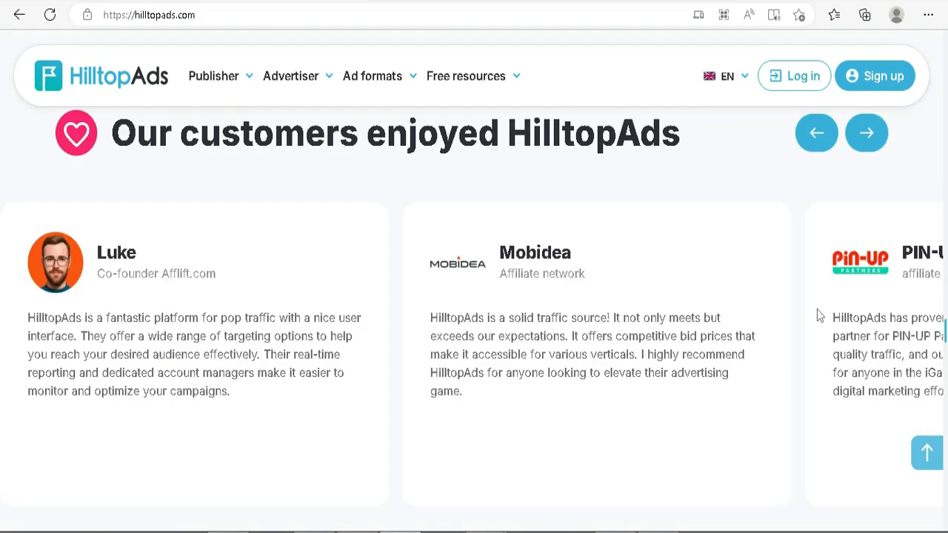
{"action": "scroll", "coordinate": [810, 315], "scroll_direction": "down", "scroll_amount": 10}
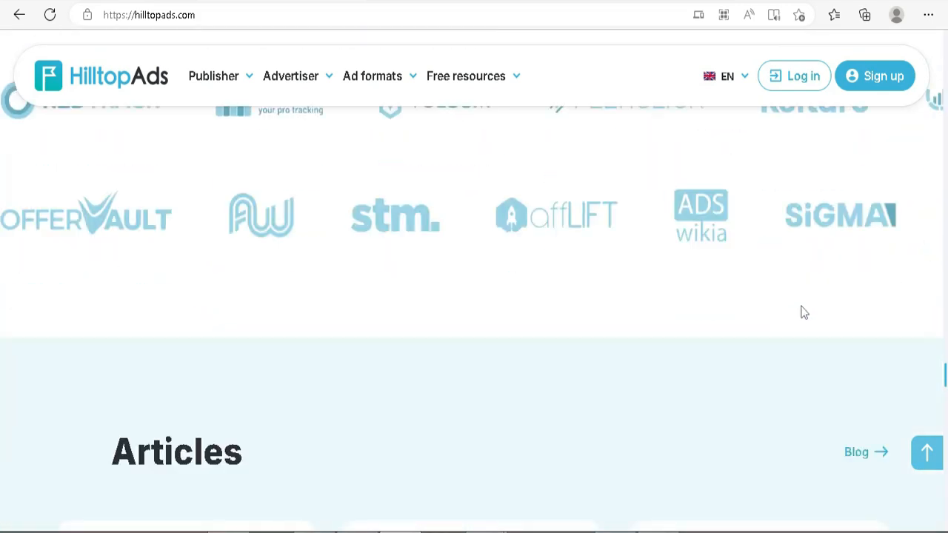
{"action": "scroll", "coordinate": [803, 311], "scroll_direction": "up", "scroll_amount": 3}
{"action": "scroll", "coordinate": [802, 311], "scroll_direction": "up", "scroll_amount": 1}
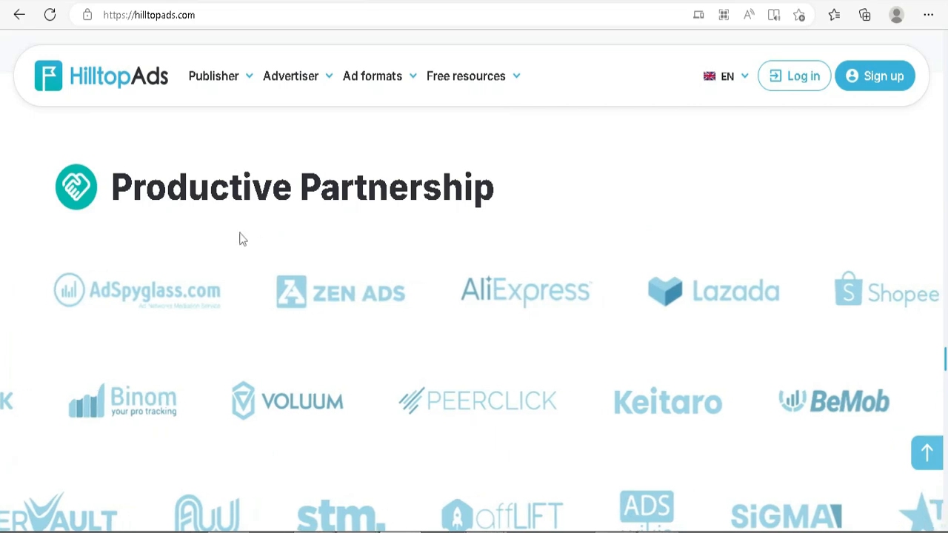
Open the HilltopAds sign-up form and set the account type to Publisher.
{"action": "left_click_drag", "start_coordinate": [945, 359], "coordinate": [945, 43]}
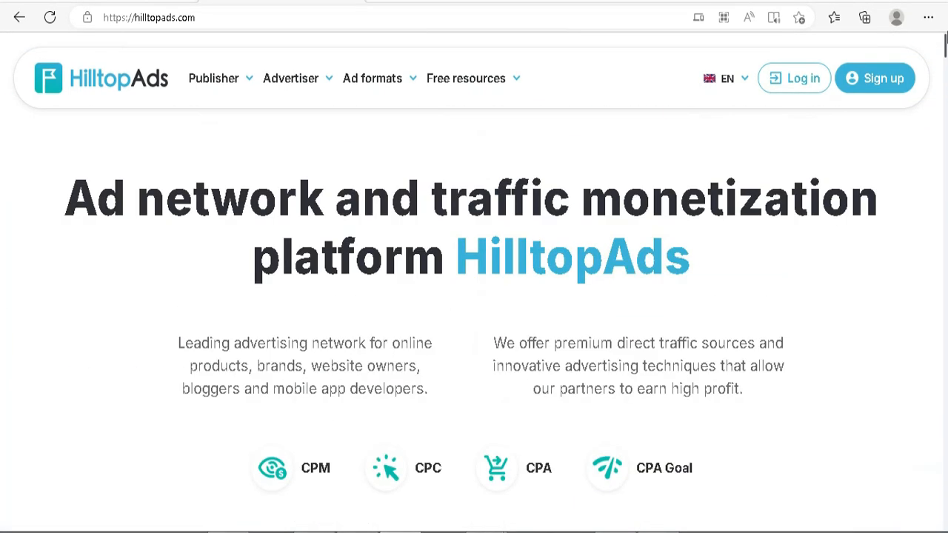
{"action": "left_click", "coordinate": [881, 83]}
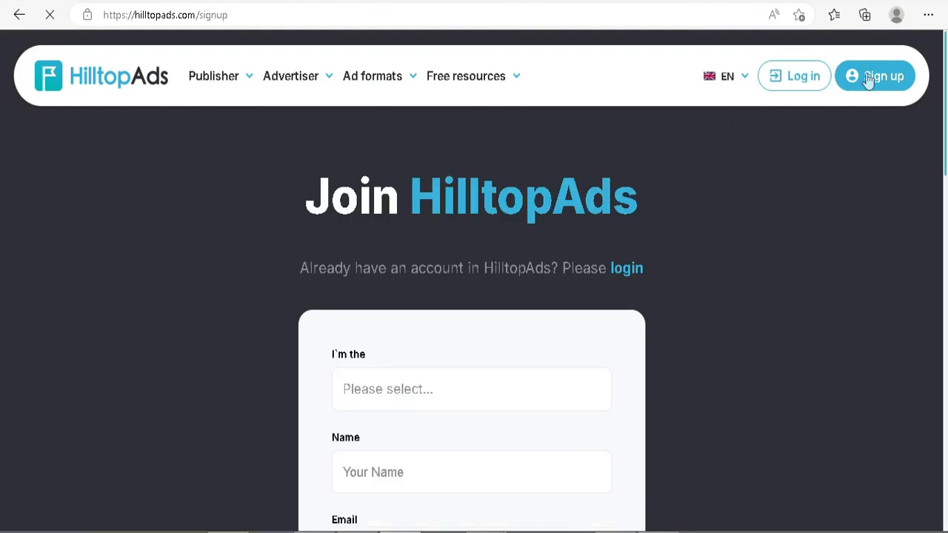
{"action": "scroll", "coordinate": [806, 221], "scroll_direction": "down", "scroll_amount": 3}
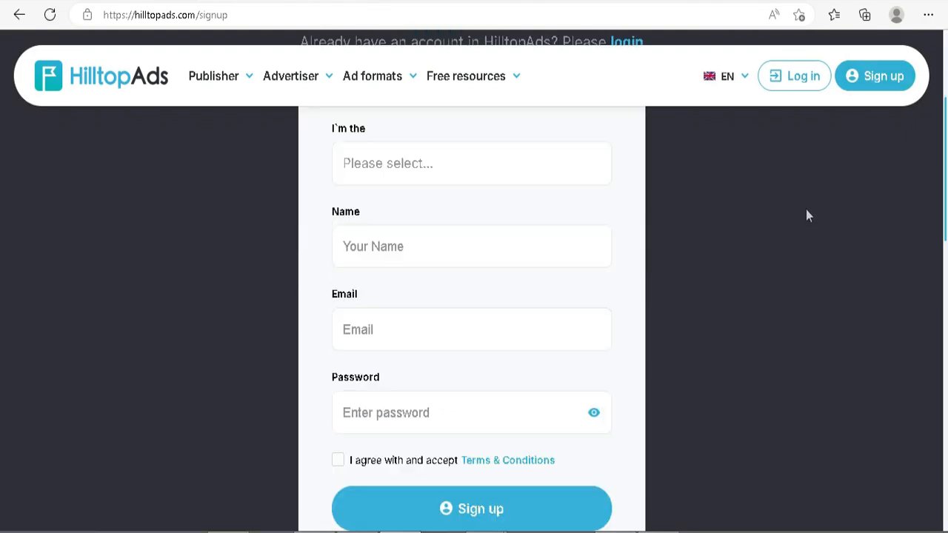
{"action": "left_click", "coordinate": [437, 166]}
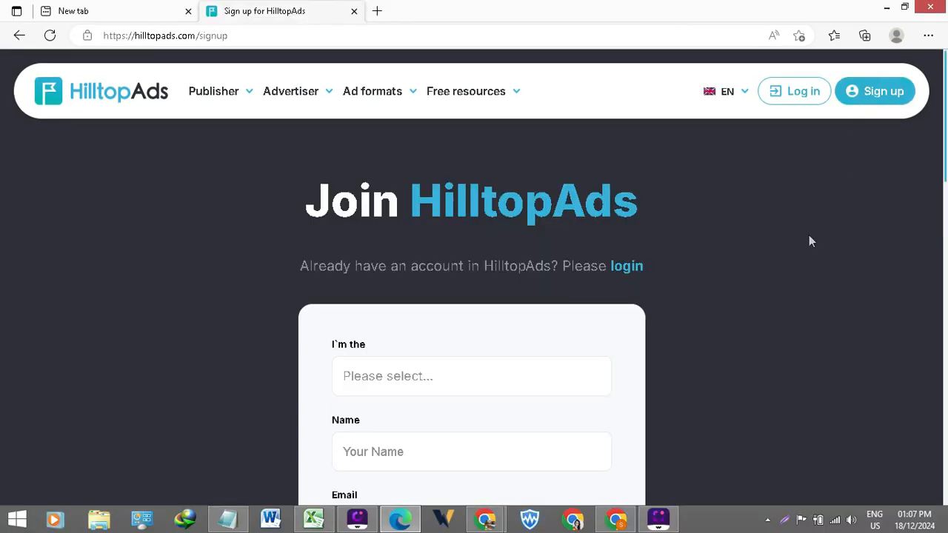
{"action": "scroll", "coordinate": [810, 238], "scroll_direction": "down", "scroll_amount": 3}
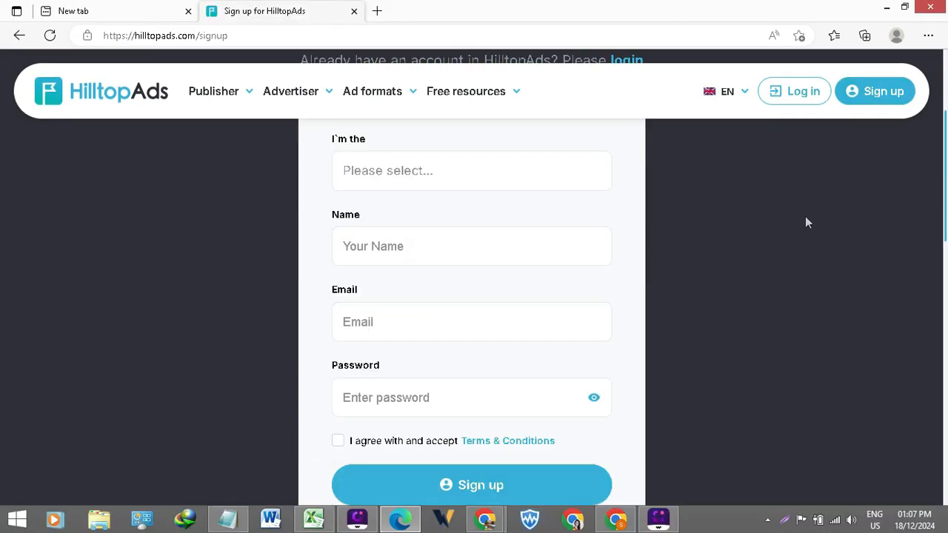
{"action": "left_click", "coordinate": [437, 172]}
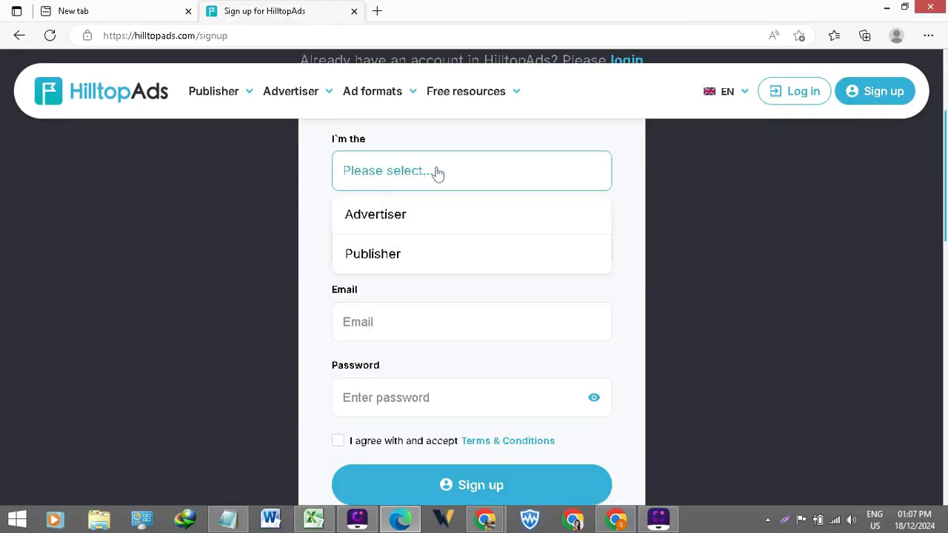
{"action": "left_click", "coordinate": [385, 259]}
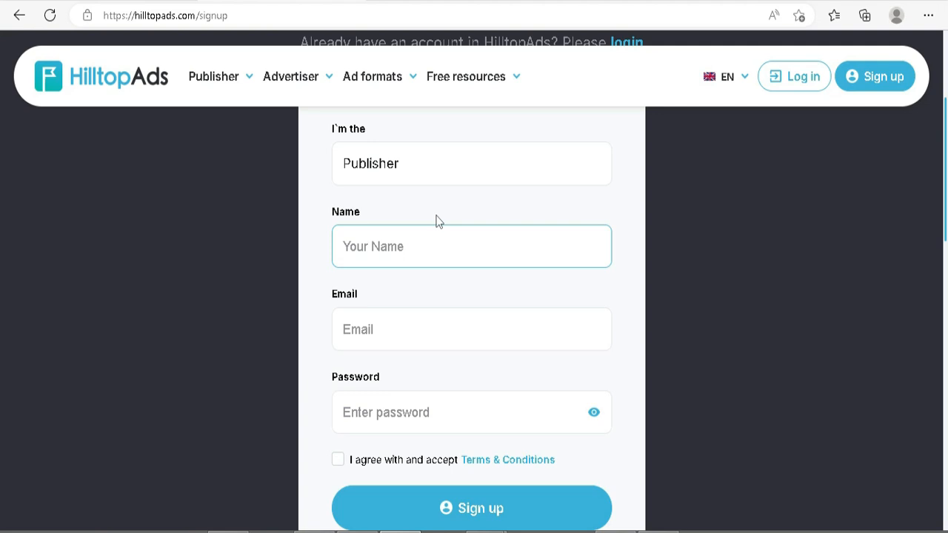
Go through the sign-up form's Name, Email, Password and Terms & Conditions fields without filling them in.
{"action": "scroll", "coordinate": [444, 215], "scroll_direction": "down", "scroll_amount": 1}
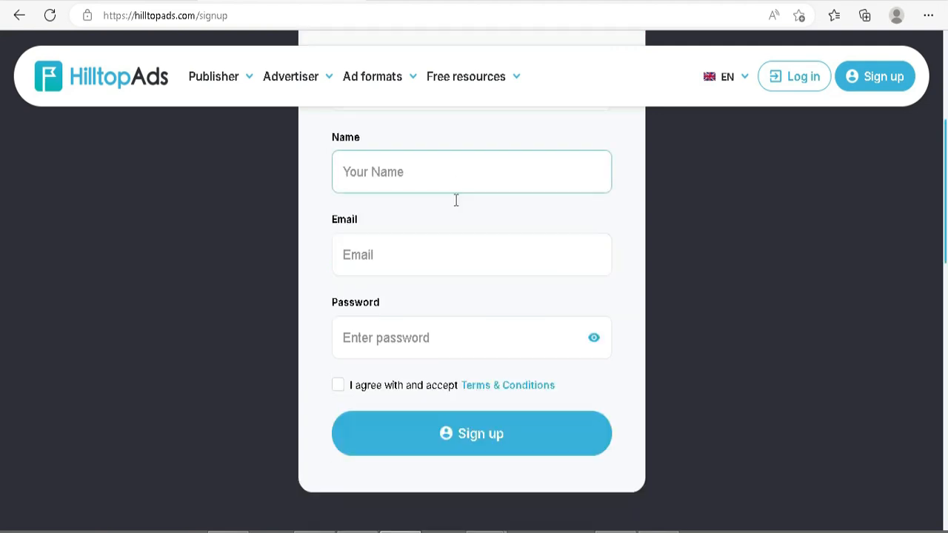
{"action": "left_click", "coordinate": [471, 260]}
{"action": "left_click", "coordinate": [436, 336]}
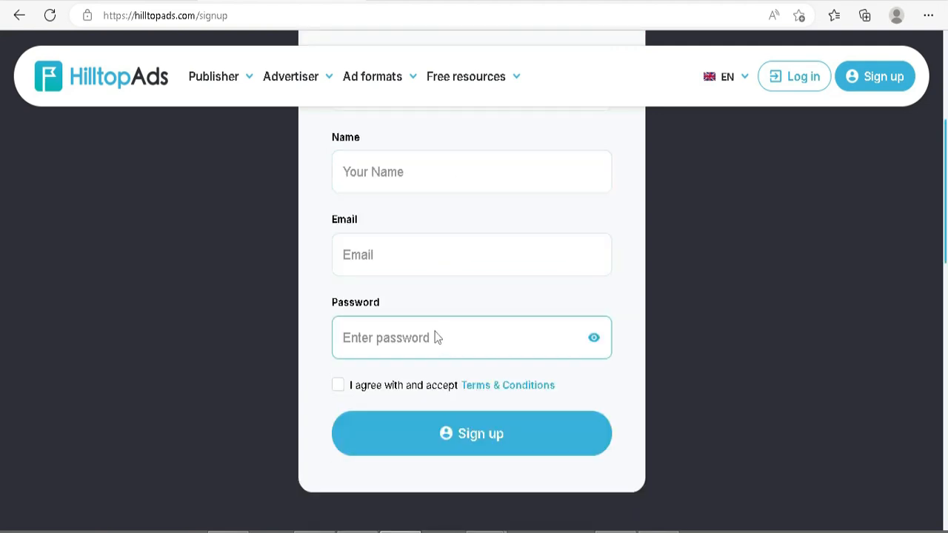
{"action": "left_click", "coordinate": [338, 394]}
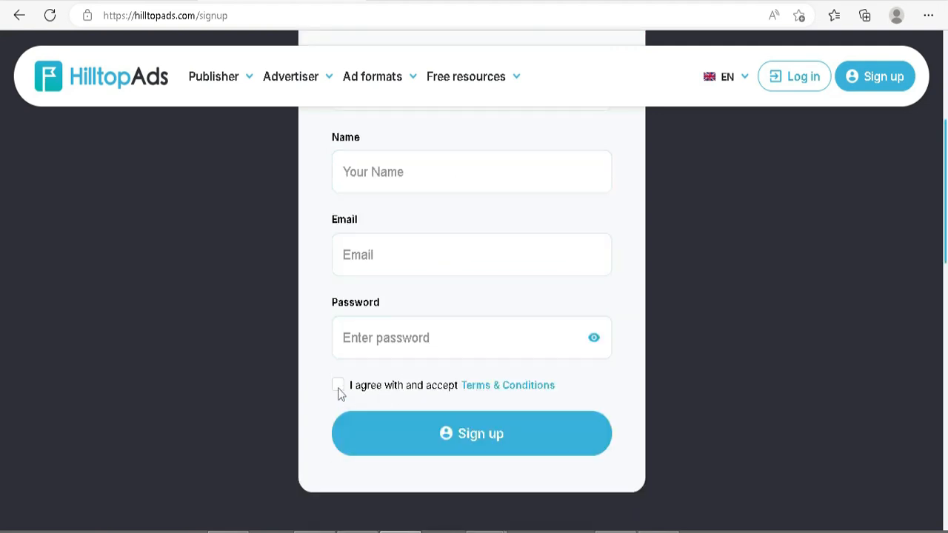
Agree to the Terms & Conditions on the HilltopAds sign-up form.
{"action": "left_click", "coordinate": [338, 388]}
{"action": "scroll", "coordinate": [493, 375], "scroll_direction": "up", "scroll_amount": 4}
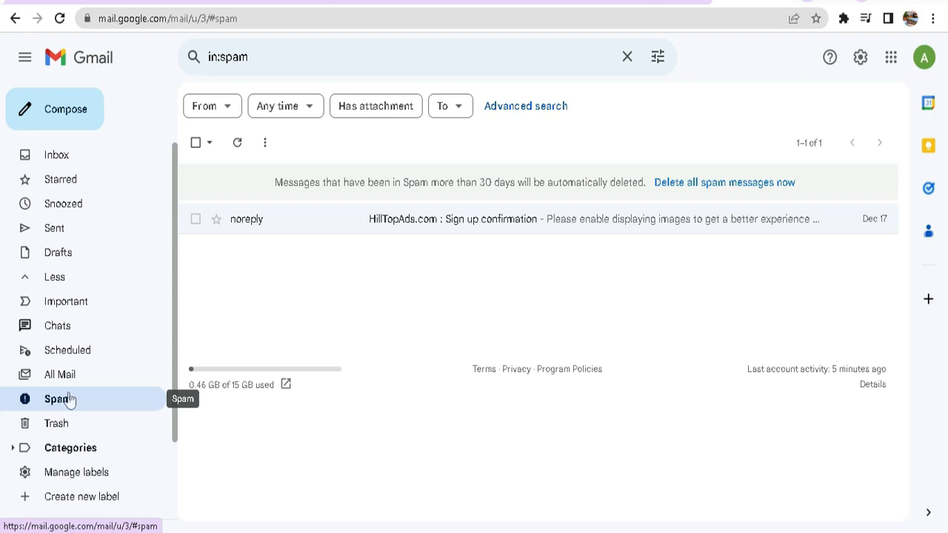
Open the HillTopAds.com sign-up confirmation message in Gmail's Spam folder and read through it.
{"action": "left_click", "coordinate": [420, 219]}
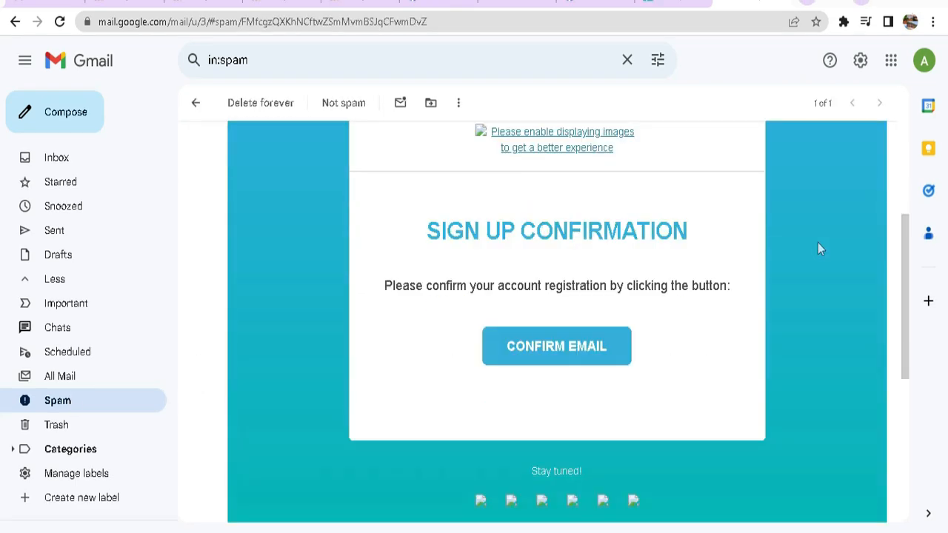
{"action": "scroll", "coordinate": [817, 242], "scroll_direction": "up", "scroll_amount": 3}
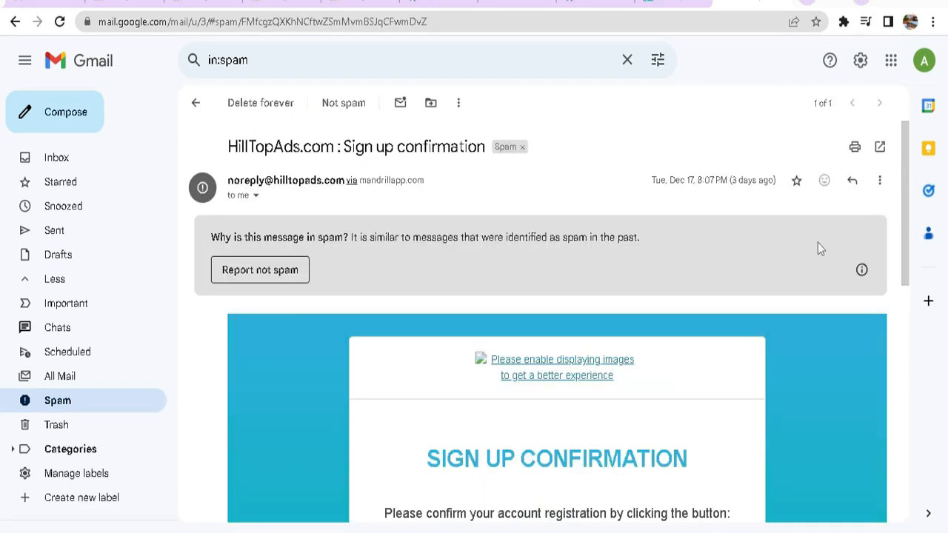
{"action": "scroll", "coordinate": [817, 242], "scroll_direction": "down", "scroll_amount": 1}
{"action": "scroll", "coordinate": [818, 244], "scroll_direction": "down", "scroll_amount": 2}
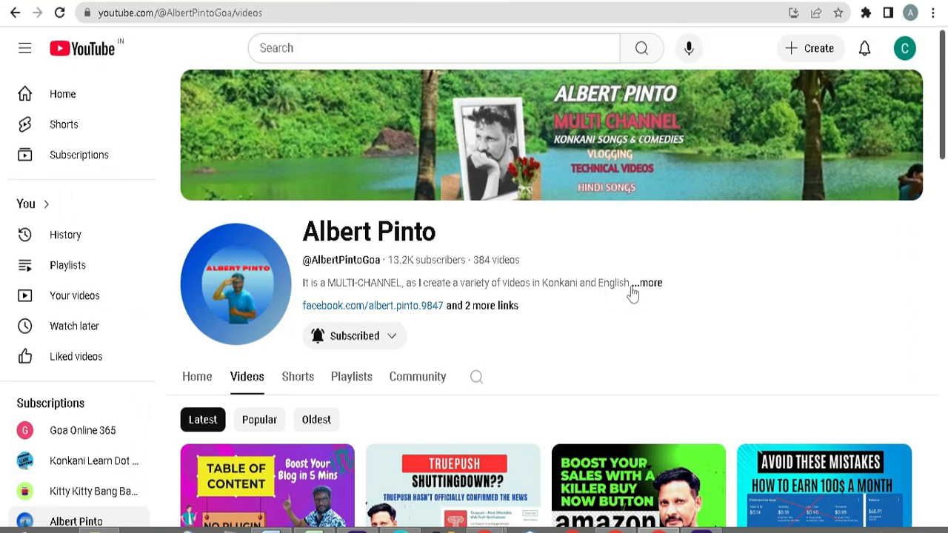
Switch to YouTube and look through the videos uploaded on the channel.
{"action": "scroll", "coordinate": [672, 256], "scroll_direction": "down", "scroll_amount": 2}
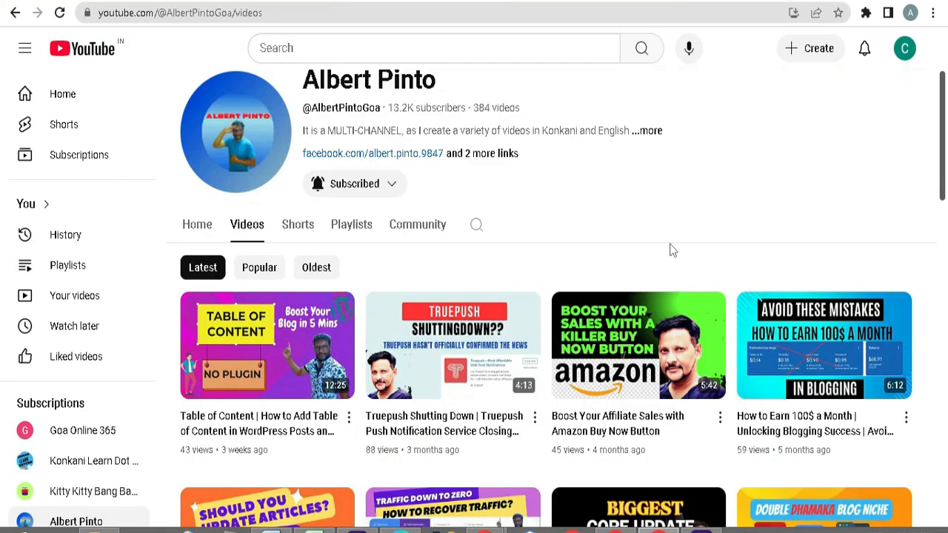
{"action": "scroll", "coordinate": [672, 252], "scroll_direction": "down", "scroll_amount": 2}
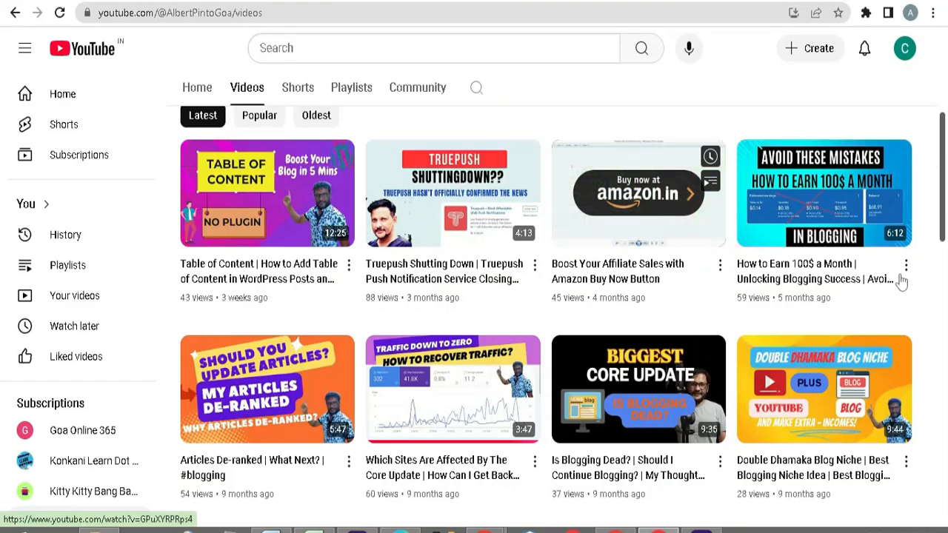
{"action": "scroll", "coordinate": [918, 280], "scroll_direction": "down", "scroll_amount": 2}
{"action": "scroll", "coordinate": [934, 280], "scroll_direction": "down", "scroll_amount": 7}
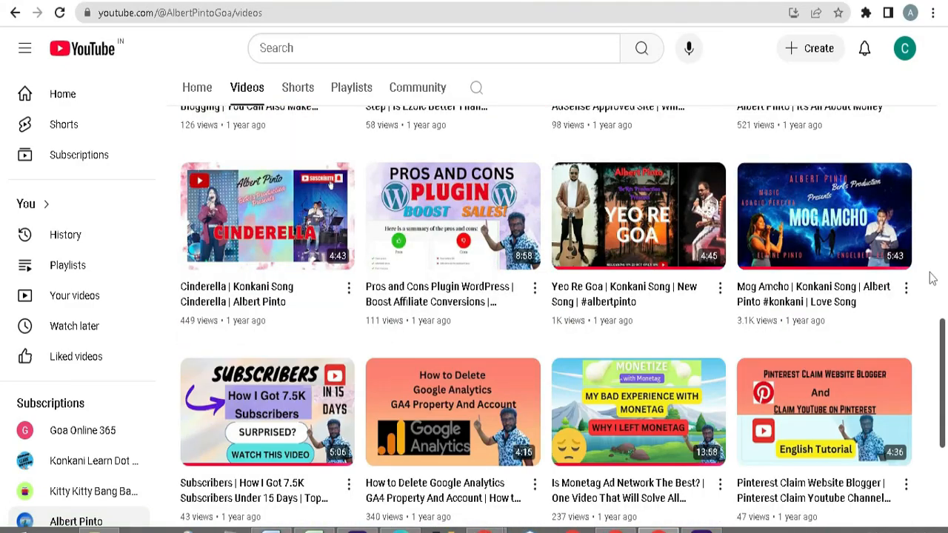
{"action": "scroll", "coordinate": [932, 277], "scroll_direction": "down", "scroll_amount": 3}
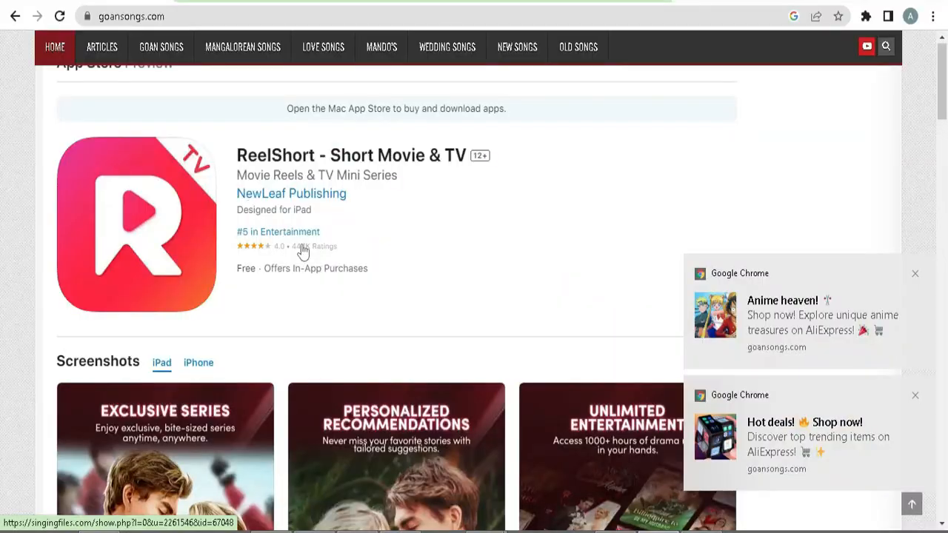
Dismiss the two AliExpress notification ads shown by goansongs.com.
{"action": "scroll", "coordinate": [303, 249], "scroll_direction": "up", "scroll_amount": 3}
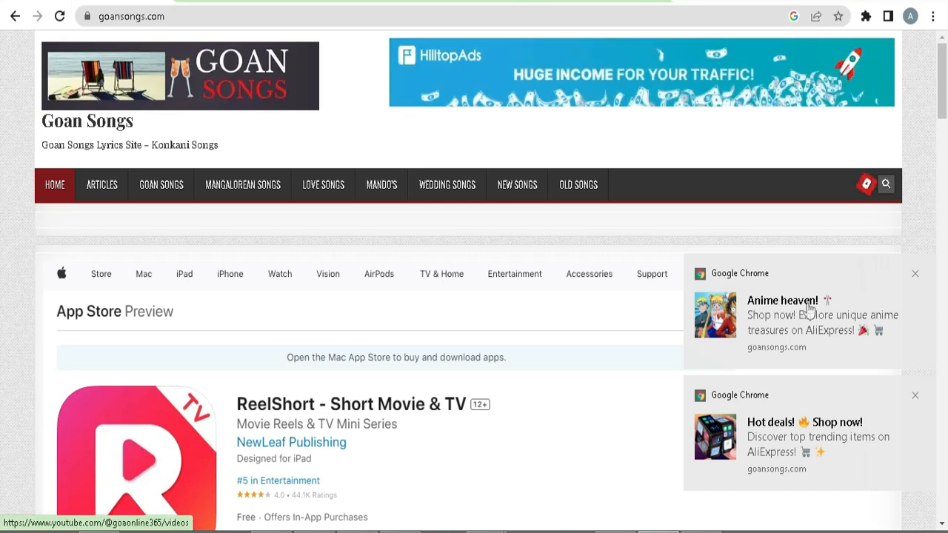
{"action": "left_click", "coordinate": [915, 276]}
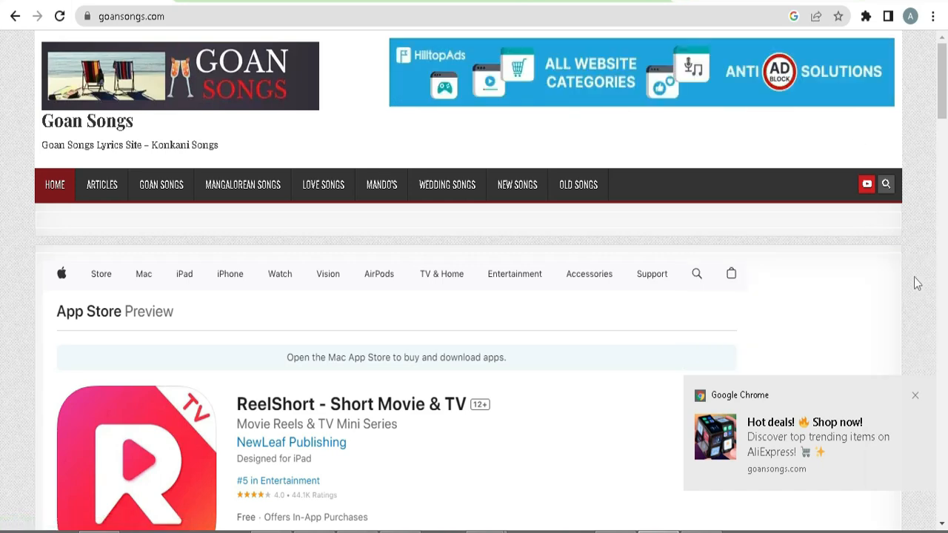
{"action": "scroll", "coordinate": [910, 282], "scroll_direction": "down", "scroll_amount": 1}
{"action": "left_click", "coordinate": [916, 396]}
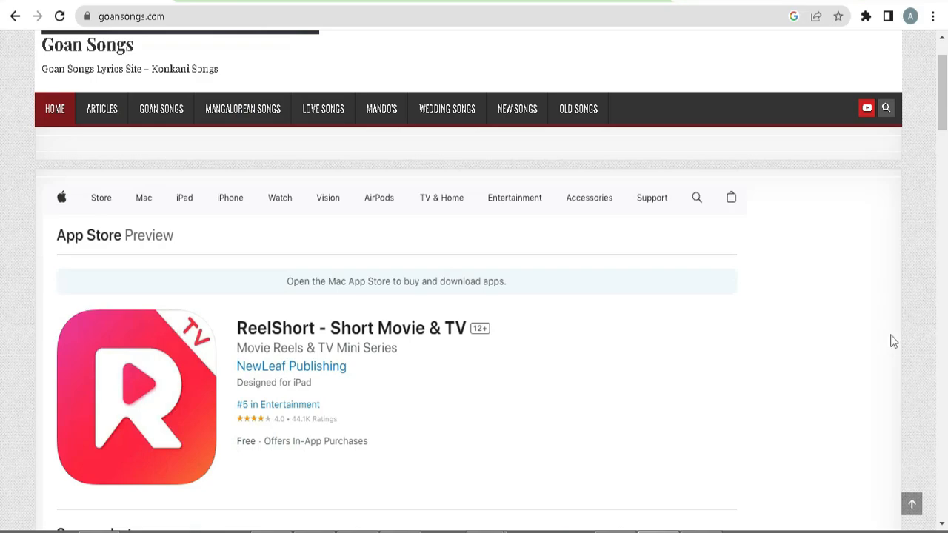
Look through the goansongs.com home page down to the footer, examining where the ad banners are placed.
{"action": "scroll", "coordinate": [893, 341], "scroll_direction": "down", "scroll_amount": 8}
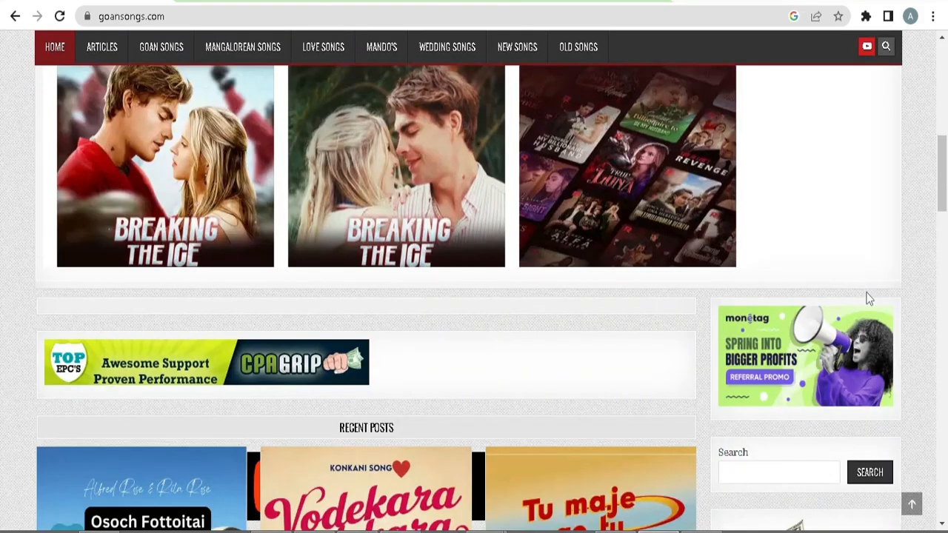
{"action": "scroll", "coordinate": [869, 297], "scroll_direction": "down", "scroll_amount": 2}
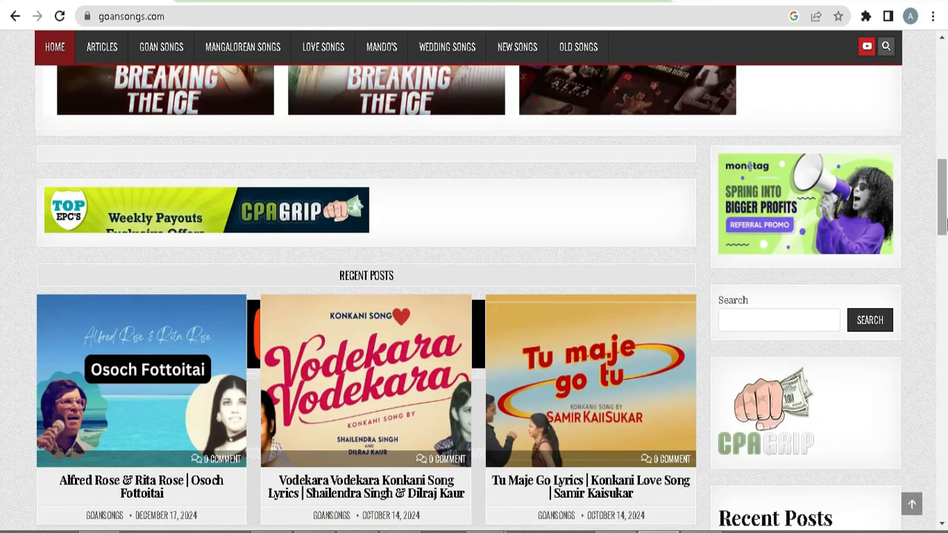
{"action": "left_click_drag", "start_coordinate": [943, 224], "coordinate": [936, 518]}
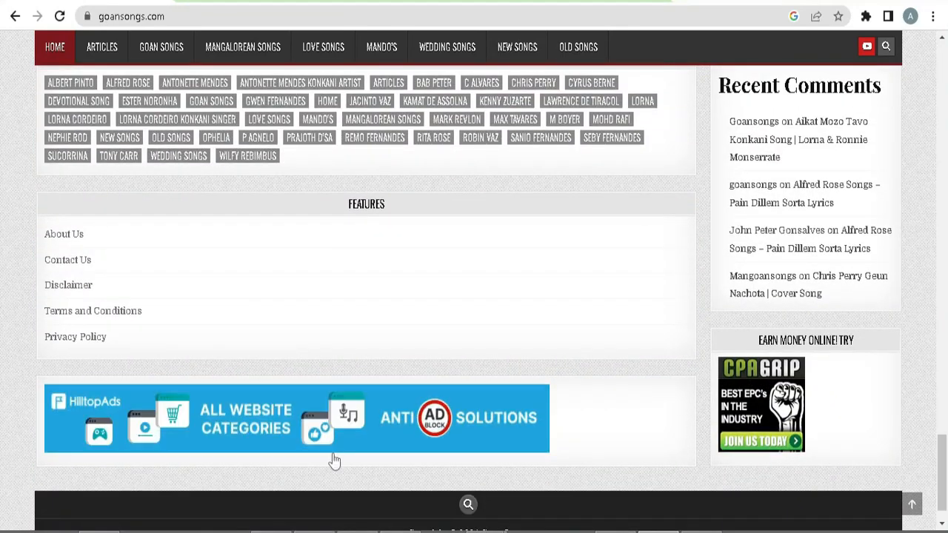
{"action": "scroll", "coordinate": [426, 348], "scroll_direction": "down", "scroll_amount": 1}
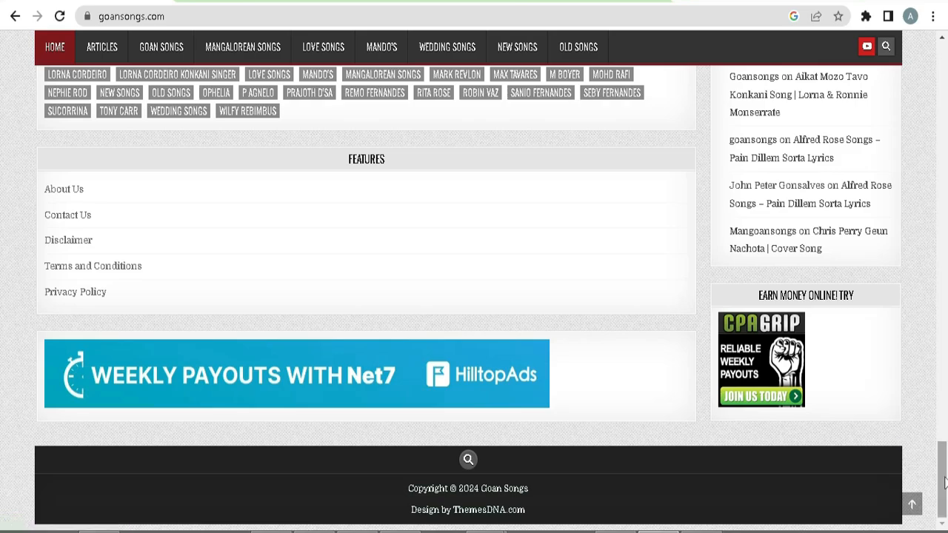
{"action": "left_click_drag", "start_coordinate": [944, 481], "coordinate": [924, 76]}
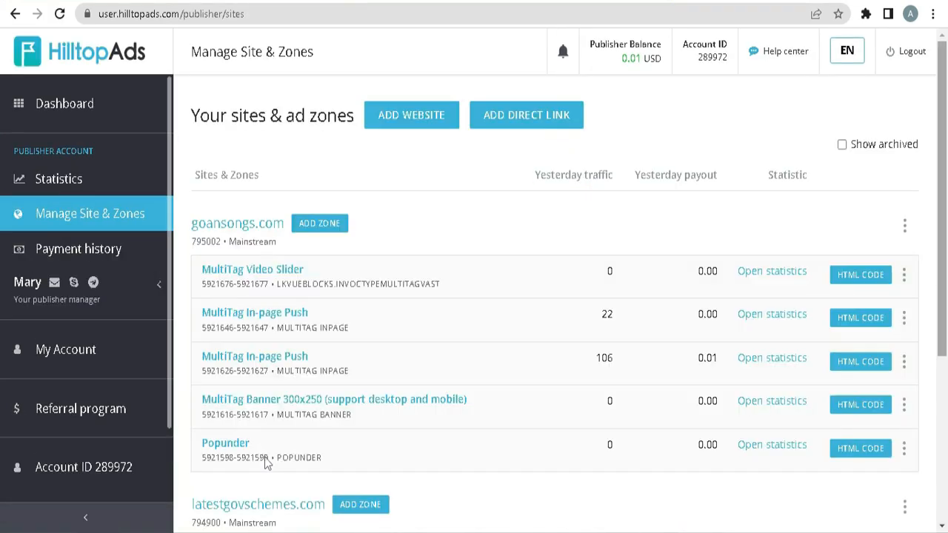
Switch to the HilltopAds publisher account and look through the ad zones of goansongs.com and latestgovschemes.com.
{"action": "scroll", "coordinate": [264, 457], "scroll_direction": "down", "scroll_amount": 3}
{"action": "scroll", "coordinate": [265, 459], "scroll_direction": "down", "scroll_amount": 1}
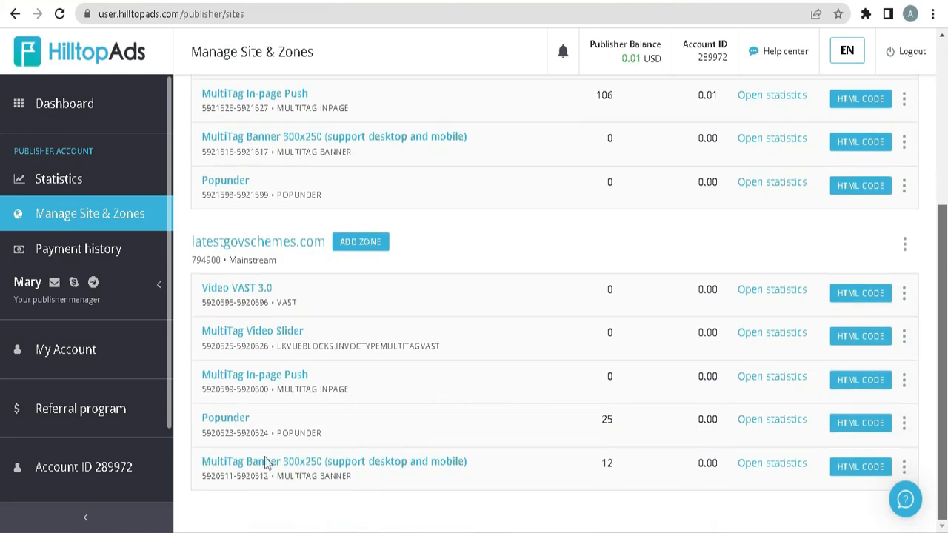
{"action": "scroll", "coordinate": [264, 457], "scroll_direction": "up", "scroll_amount": 4}
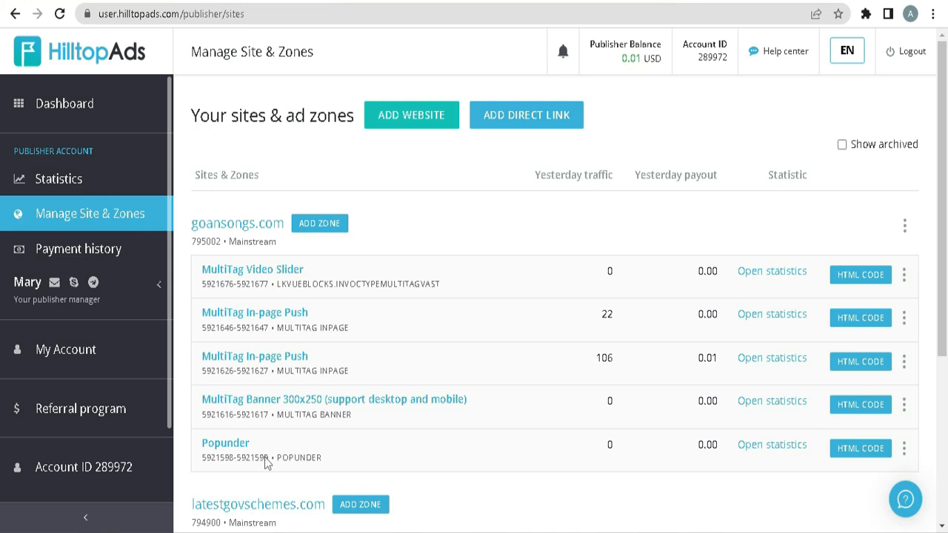
{"action": "key", "text": "Return"}
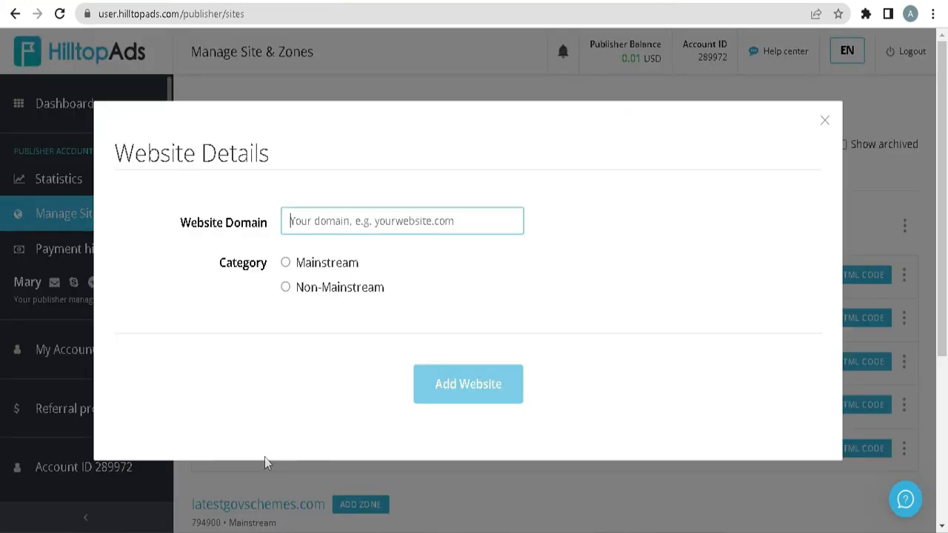
{"action": "type", "text": "https://www.storyhub.site/"}
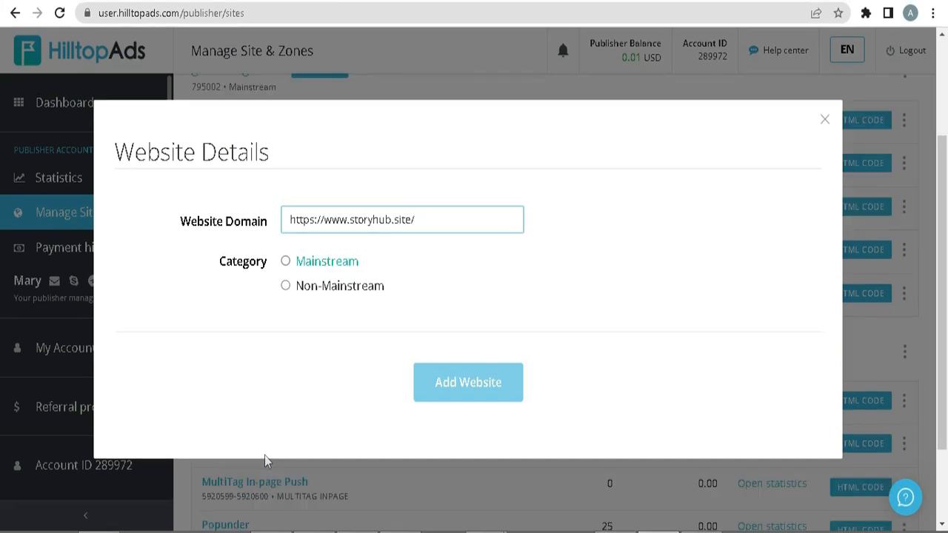
{"action": "left_click", "coordinate": [286, 261]}
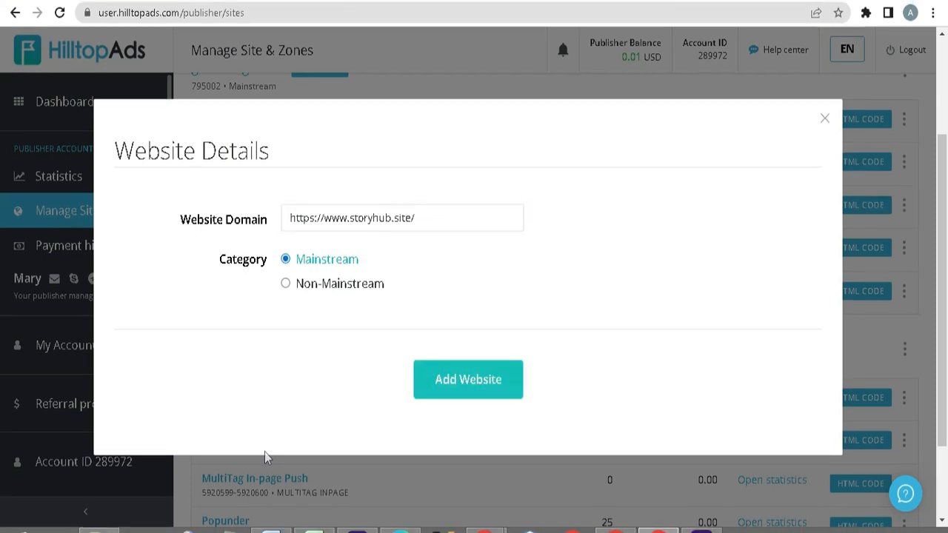
{"action": "left_click", "coordinate": [467, 390]}
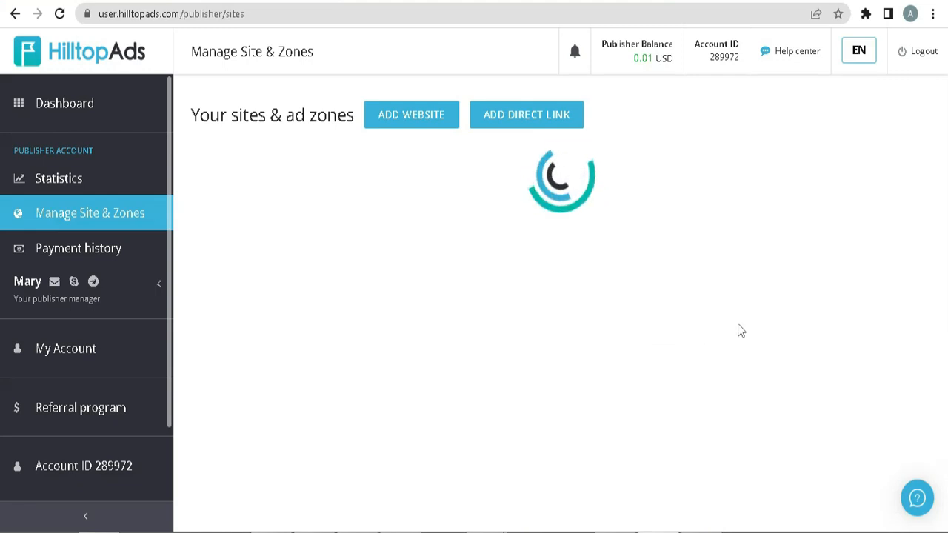
{"action": "scroll", "coordinate": [739, 322], "scroll_direction": "down", "scroll_amount": 2}
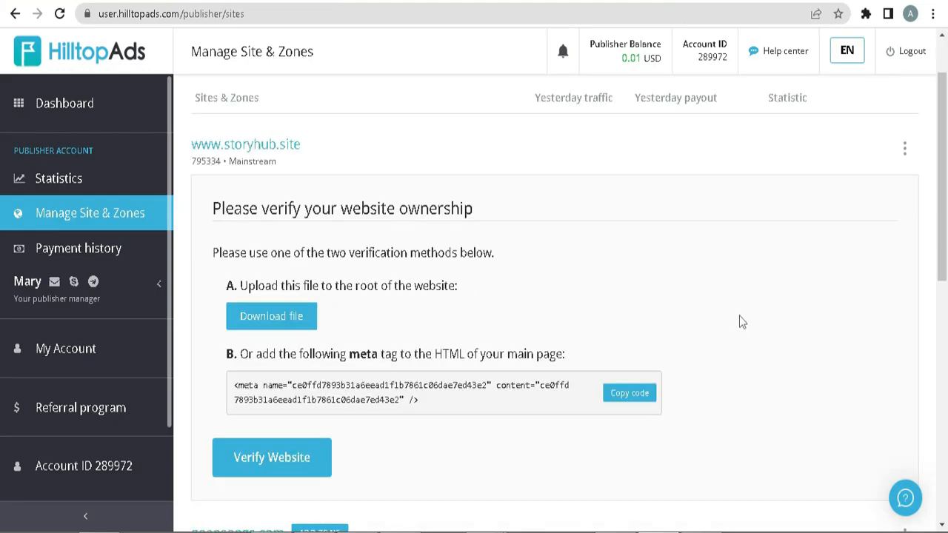
{"action": "mouse_move", "coordinate": [942, 224]}
{"action": "left_mouse_down"}
{"action": "mouse_move", "coordinate": [943, 233]}
{"action": "mouse_move", "coordinate": [943, 213]}
{"action": "left_mouse_up"}
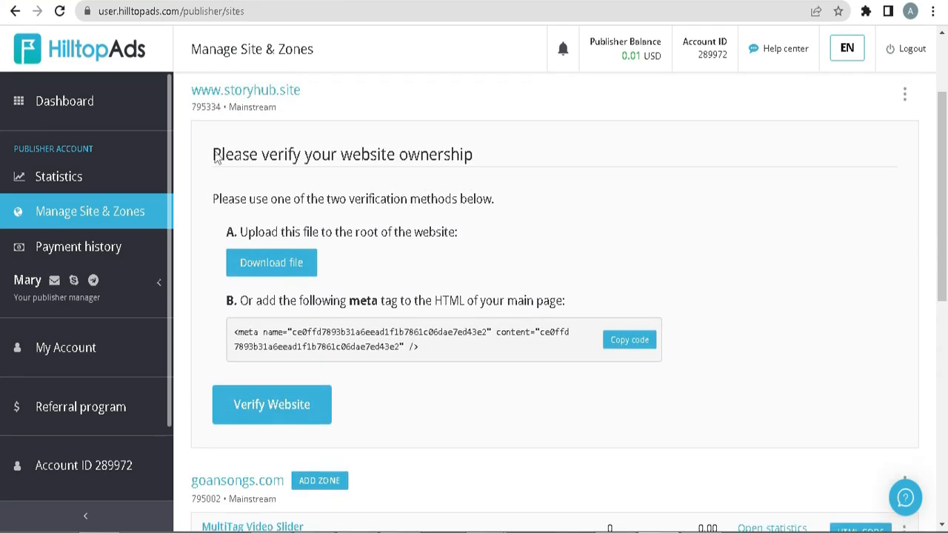
{"action": "left_click_drag", "start_coordinate": [215, 158], "coordinate": [577, 160]}
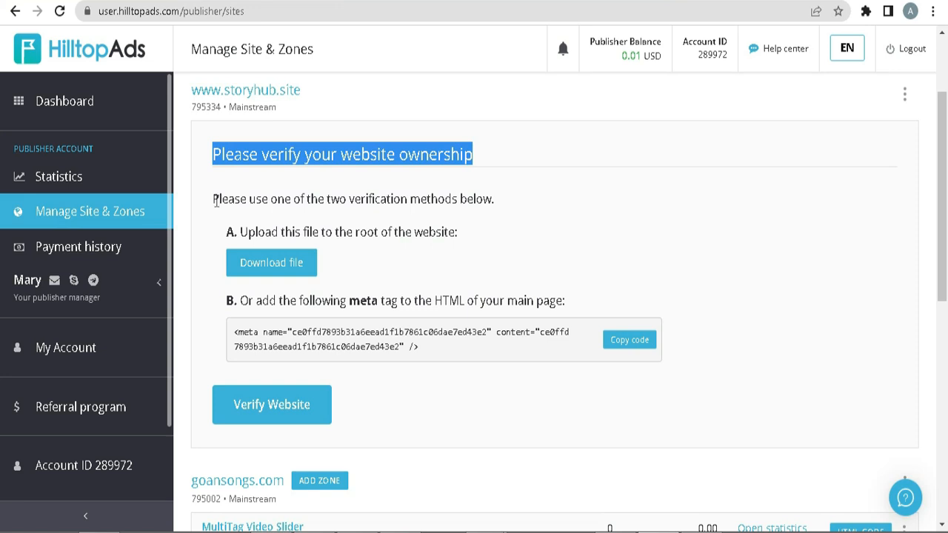
{"action": "left_click_drag", "start_coordinate": [216, 202], "coordinate": [551, 210]}
{"action": "left_click_drag", "start_coordinate": [241, 232], "coordinate": [527, 230]}
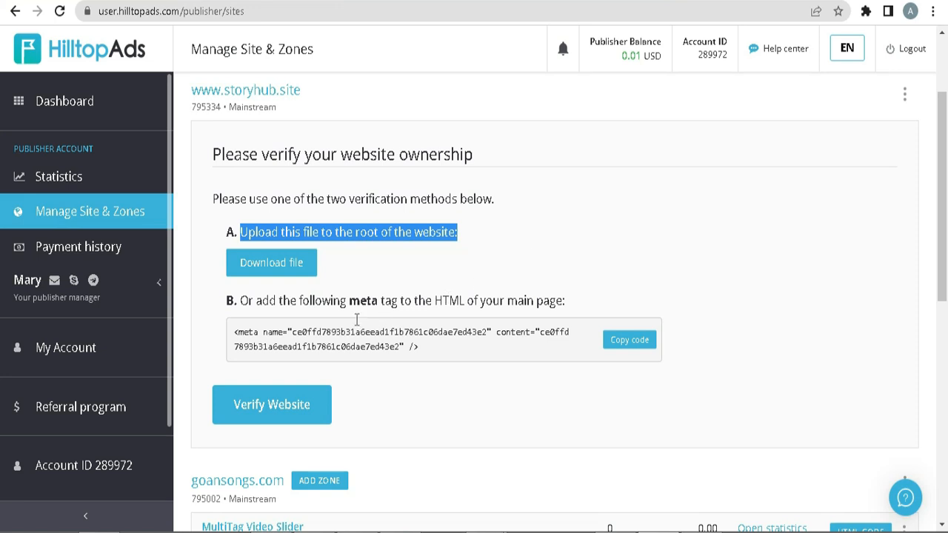
{"action": "left_click_drag", "start_coordinate": [241, 297], "coordinate": [465, 300]}
{"action": "left_click_drag", "start_coordinate": [549, 295], "coordinate": [585, 300]}
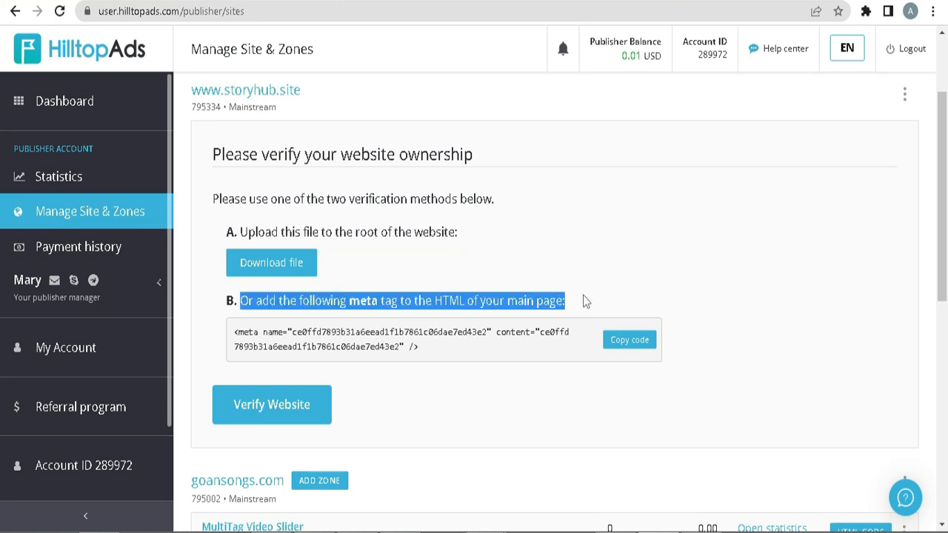
{"action": "scroll", "coordinate": [804, 275], "scroll_direction": "down", "scroll_amount": 1}
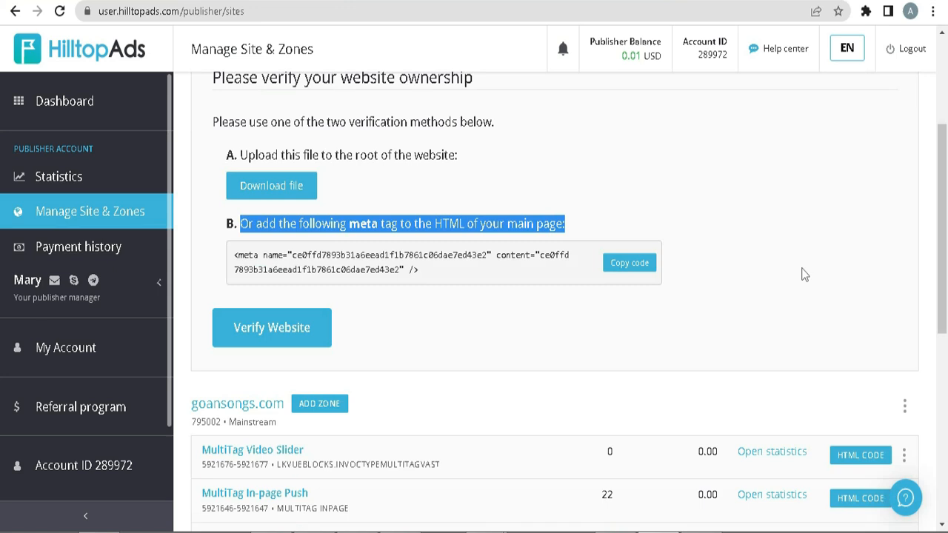
{"action": "left_click", "coordinate": [630, 263]}
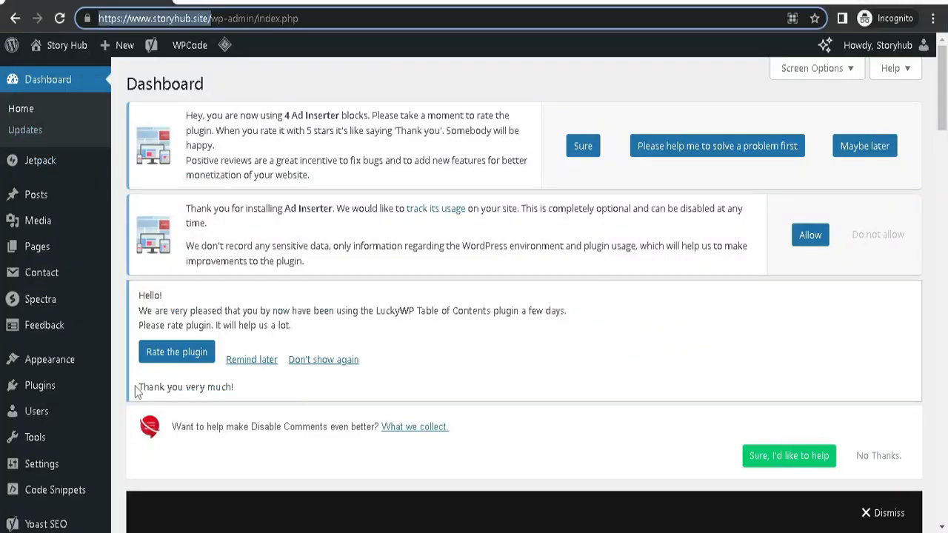
Switch to the Story Hub WordPress dashboard and open the Header & Footer page of Code Snippets.
{"action": "scroll", "coordinate": [66, 371], "scroll_direction": "down", "scroll_amount": 2}
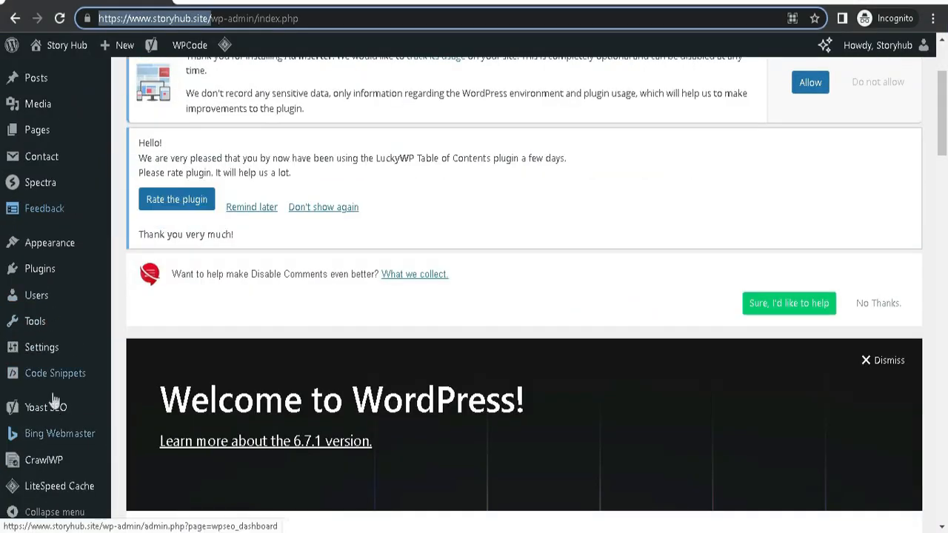
{"action": "mouse_move", "coordinate": [41, 382]}
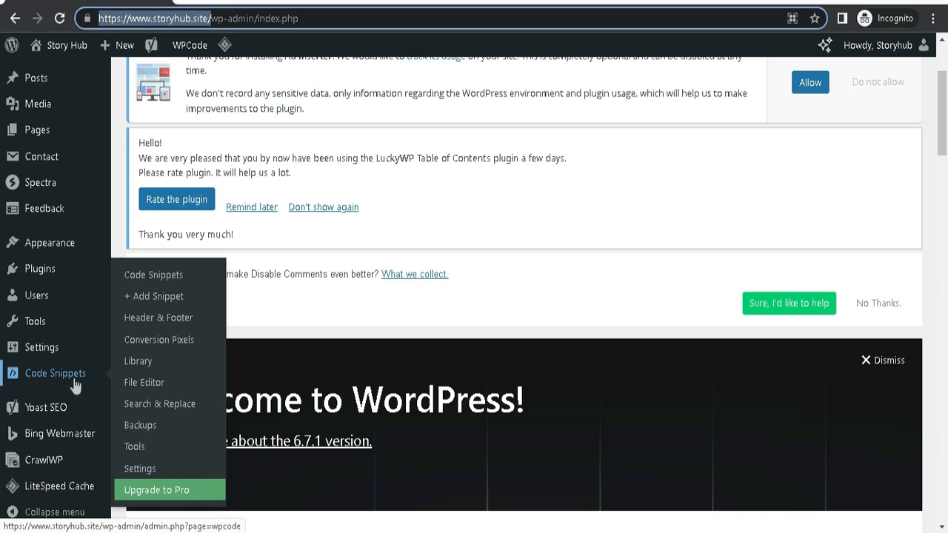
{"action": "left_click", "coordinate": [155, 320]}
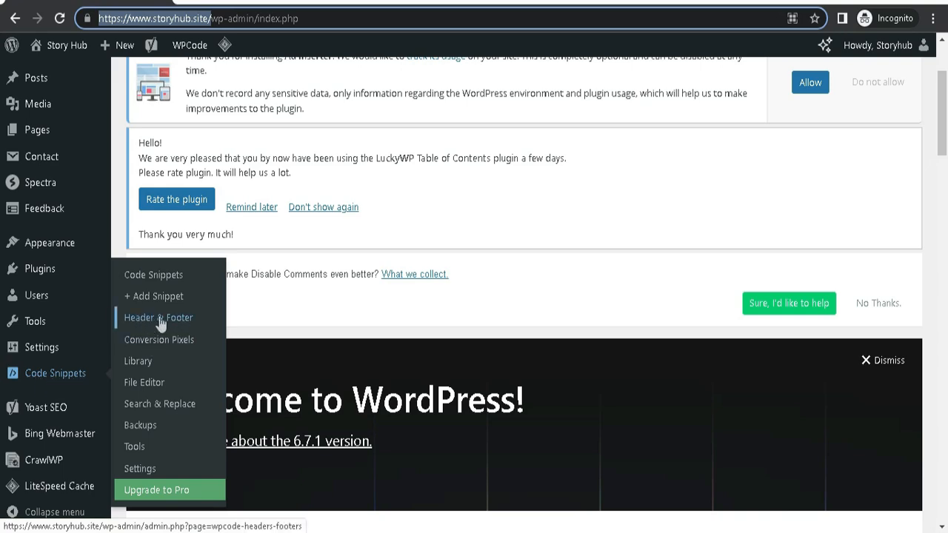
Paste the HilltopAds verification meta tag on the empty line 14 of the header code, below the Google tag script.
{"action": "scroll", "coordinate": [750, 403], "scroll_direction": "down", "scroll_amount": 3}
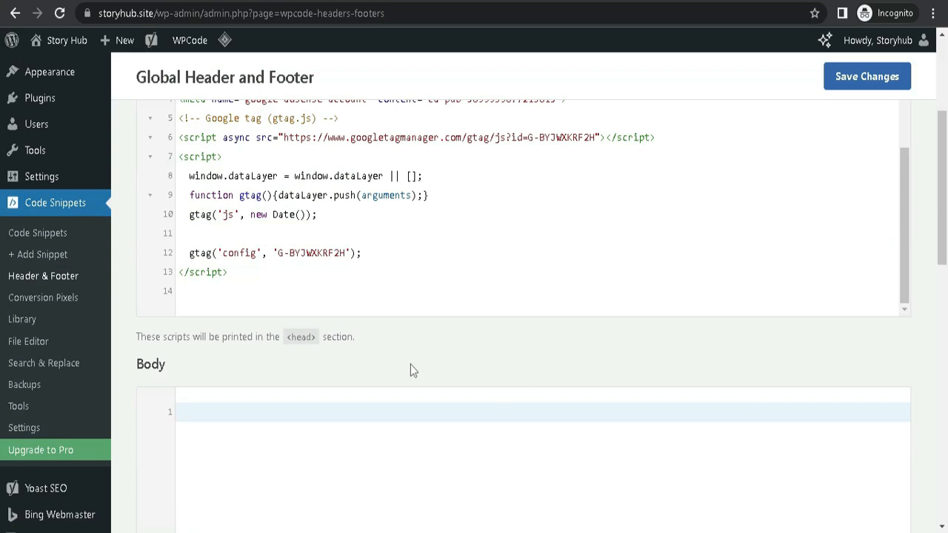
{"action": "left_click", "coordinate": [189, 292]}
{"action": "key", "text": "ctrl+v"}
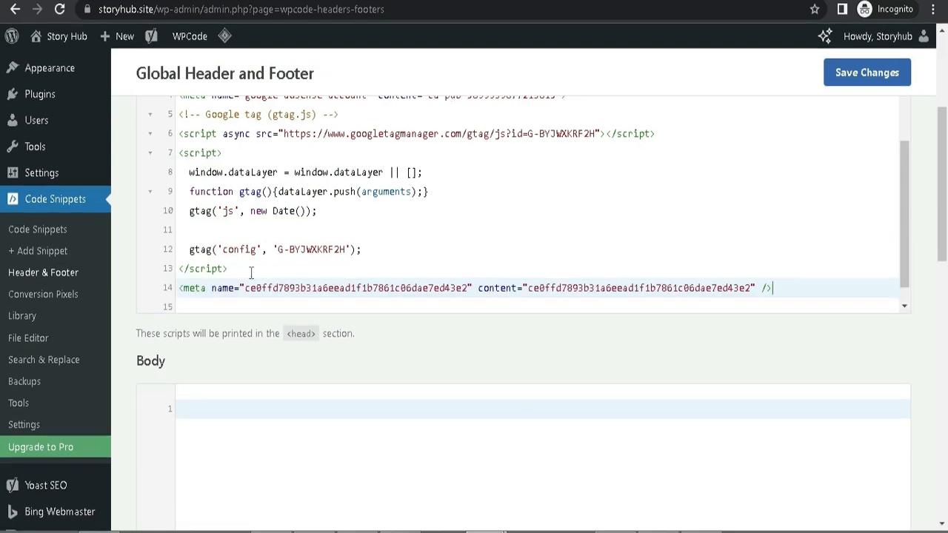
{"action": "left_click_drag", "start_coordinate": [179, 289], "coordinate": [527, 289]}
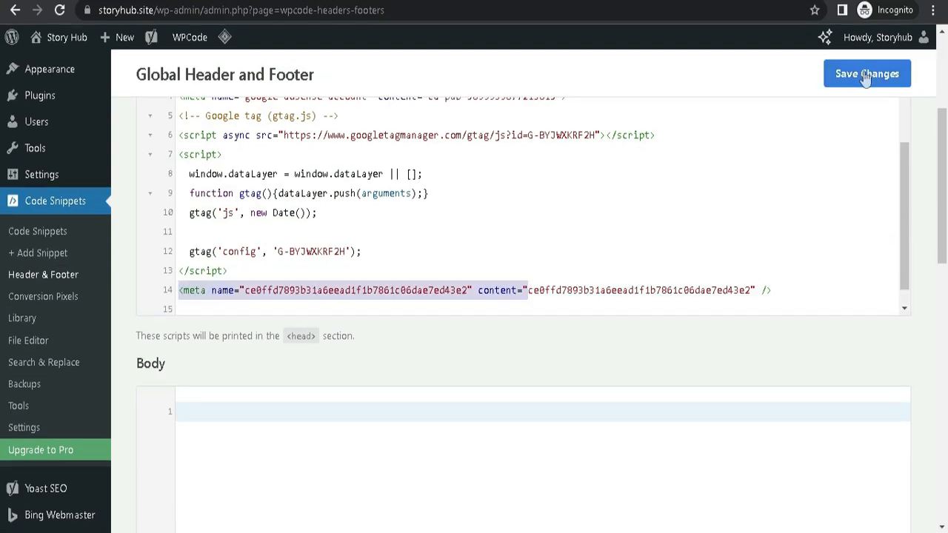
{"action": "left_click", "coordinate": [863, 73]}
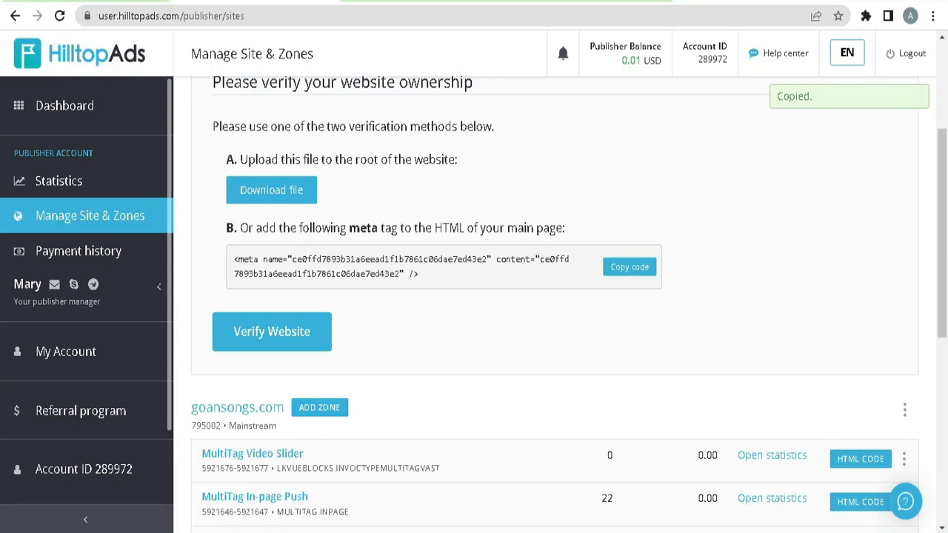
{"action": "left_click", "coordinate": [260, 335]}
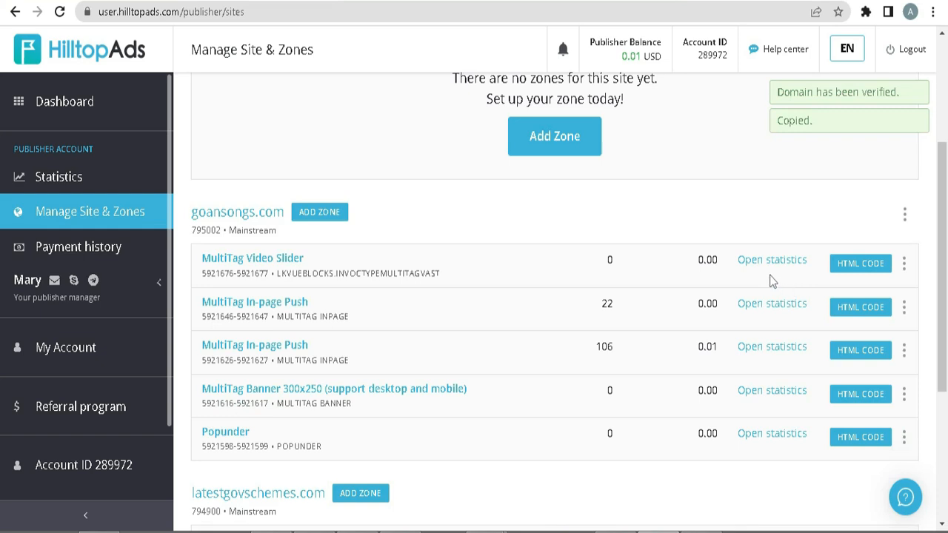
{"action": "scroll", "coordinate": [769, 280], "scroll_direction": "up", "scroll_amount": 2}
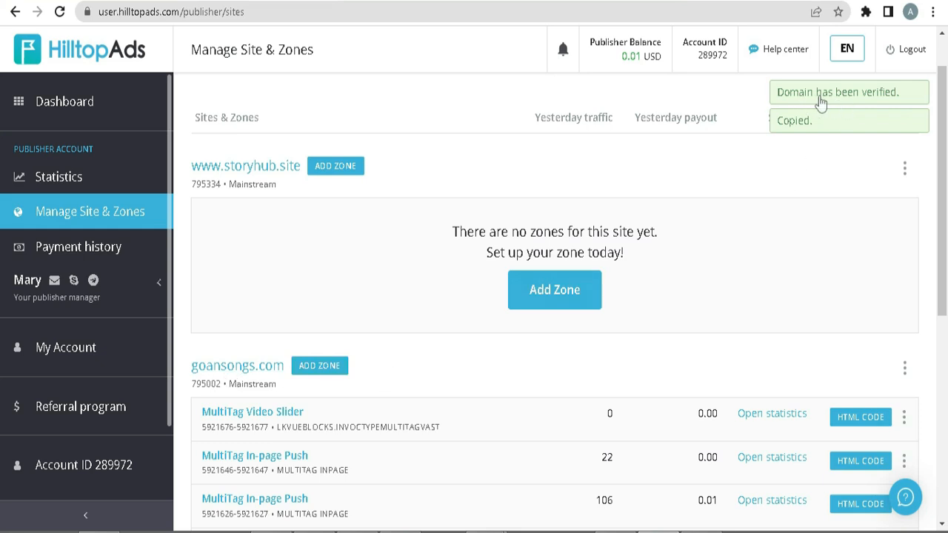
{"action": "left_click", "coordinate": [284, 166]}
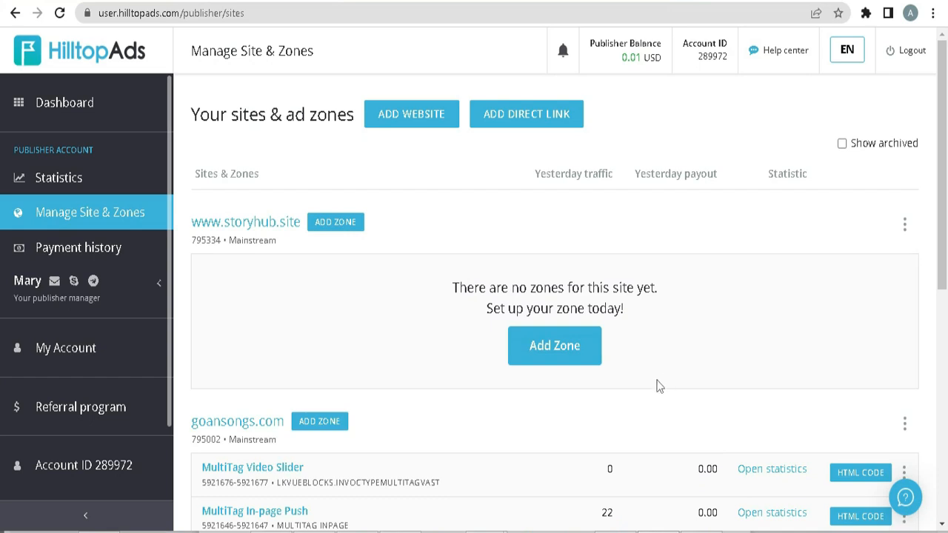
{"action": "left_click", "coordinate": [341, 228]}
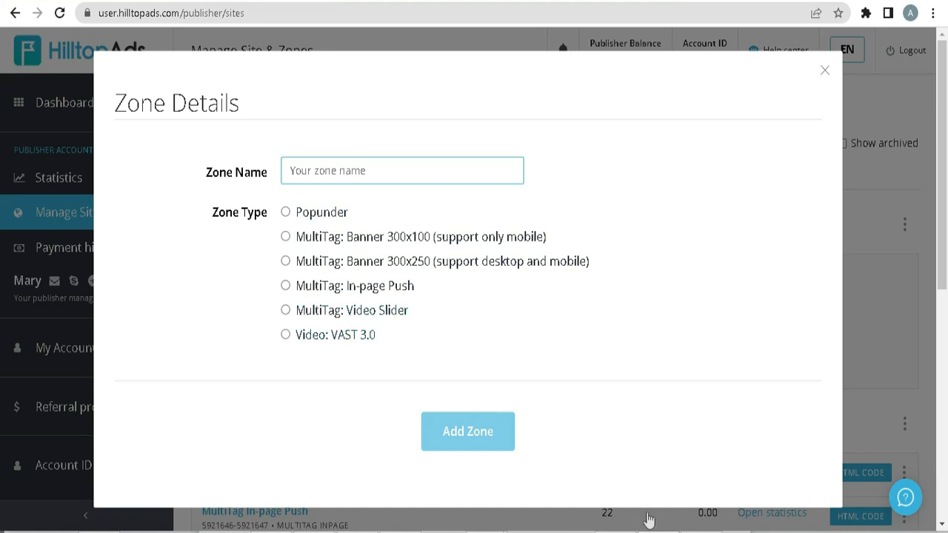
{"action": "key", "text": "Return"}
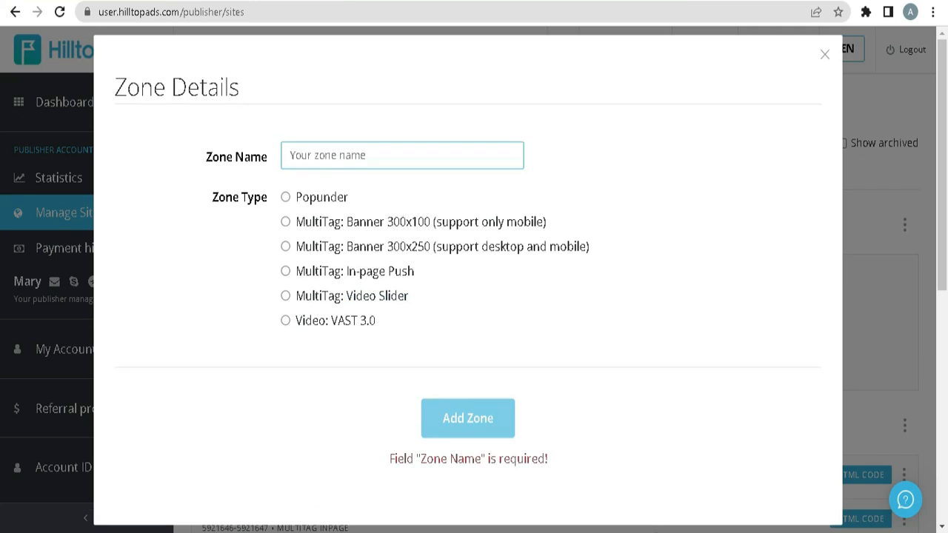
{"action": "left_click", "coordinate": [286, 199]}
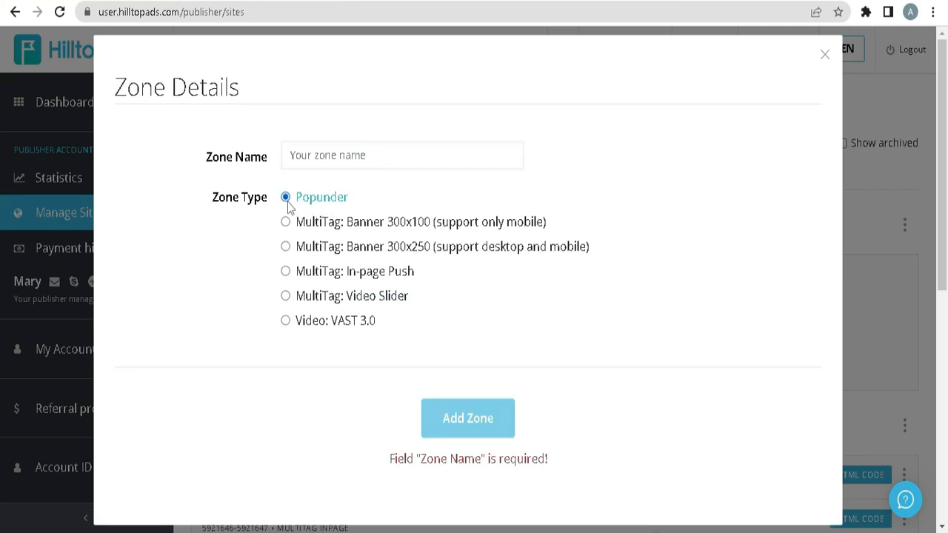
{"action": "left_click_drag", "start_coordinate": [355, 205], "coordinate": [300, 204]}
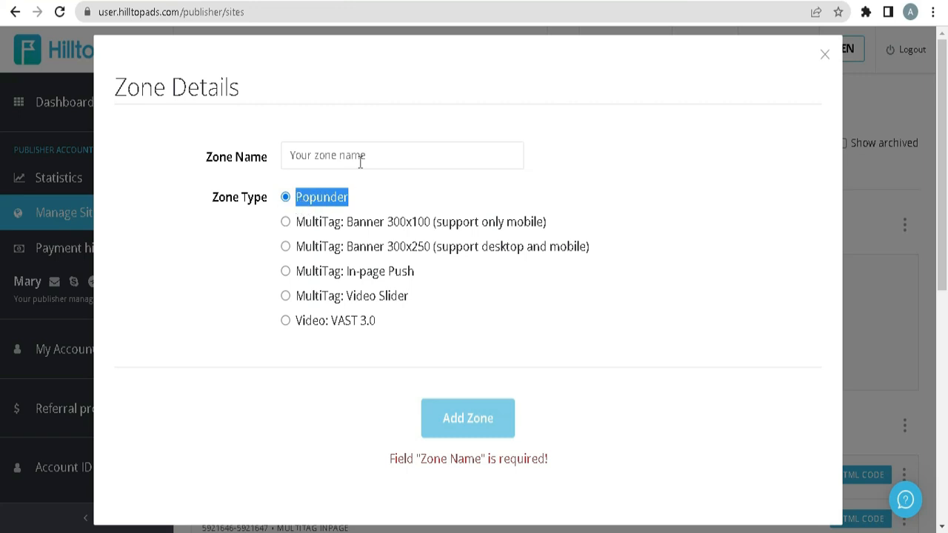
{"action": "left_click", "coordinate": [386, 161]}
{"action": "left_click", "coordinate": [323, 203]}
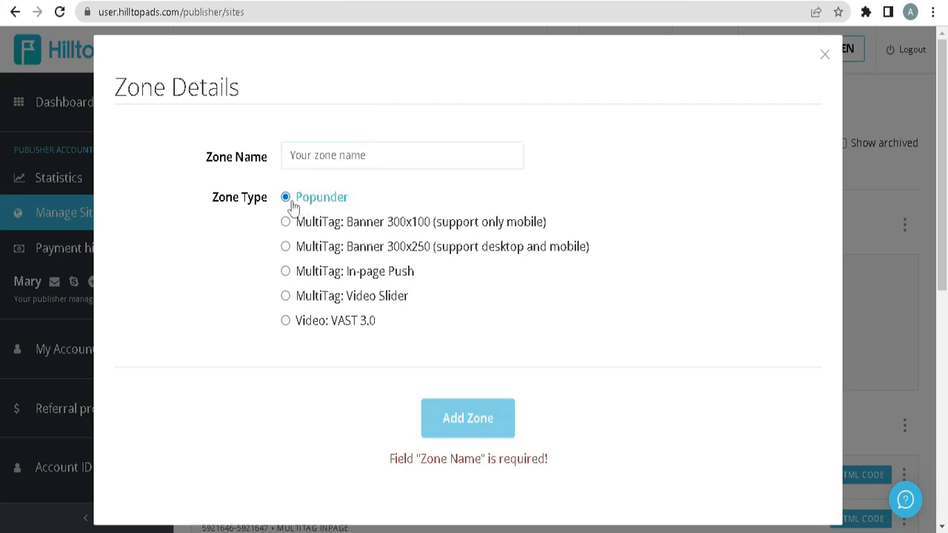
{"action": "left_click_drag", "start_coordinate": [356, 205], "coordinate": [296, 202]}
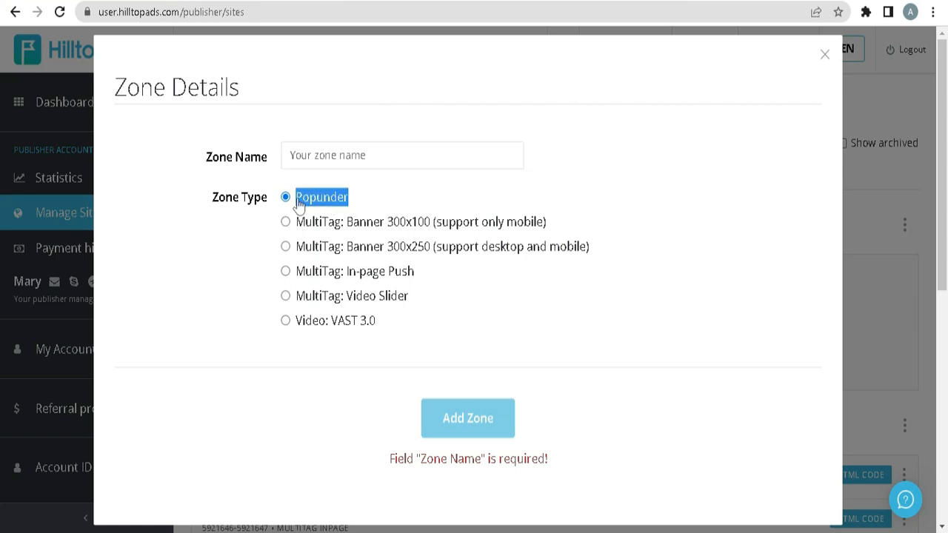
{"action": "left_click", "coordinate": [387, 162]}
{"action": "key", "text": "ctrl+v"}
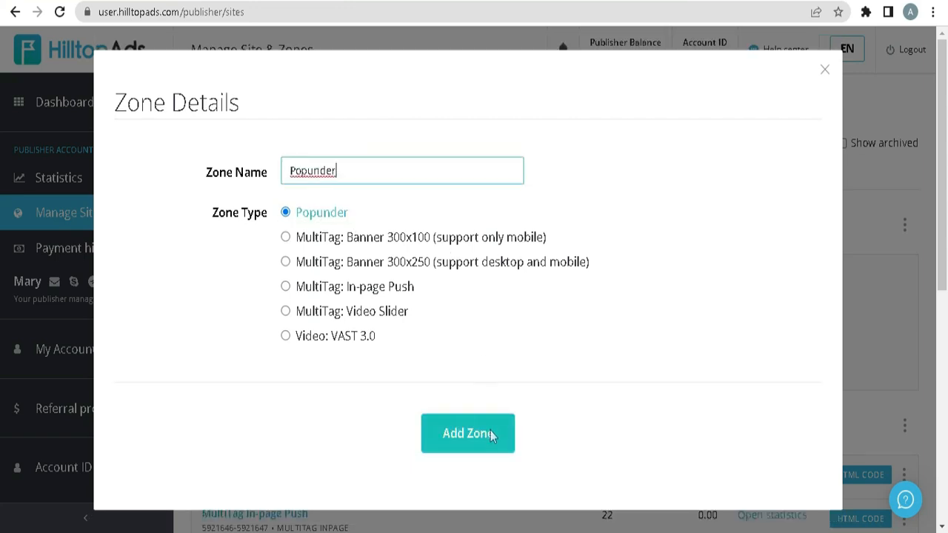
{"action": "left_click", "coordinate": [468, 437]}
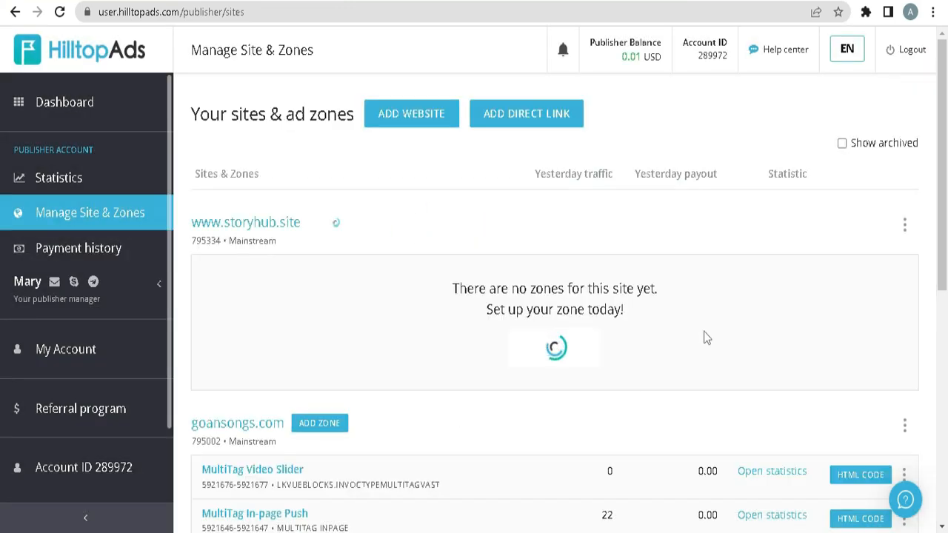
{"action": "left_click", "coordinate": [169, 406]}
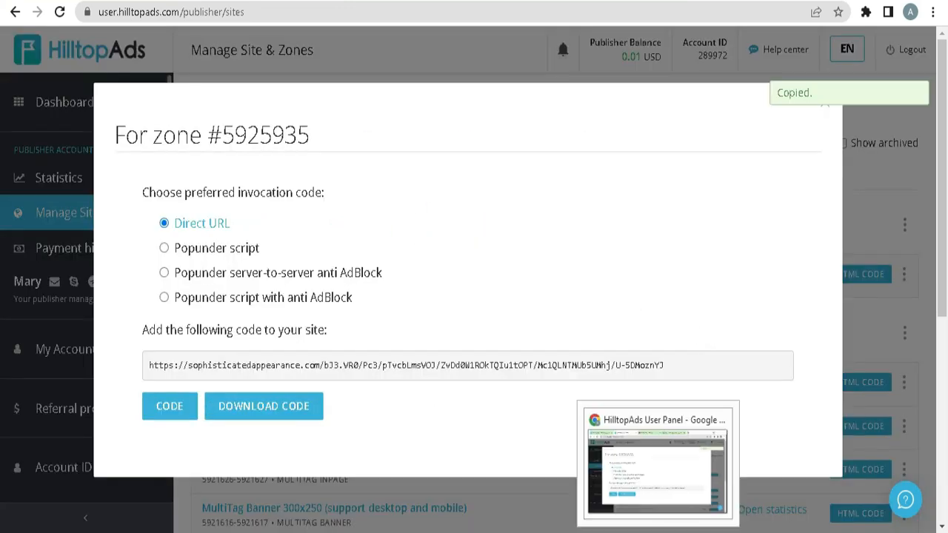
{"action": "left_click", "coordinate": [164, 249]}
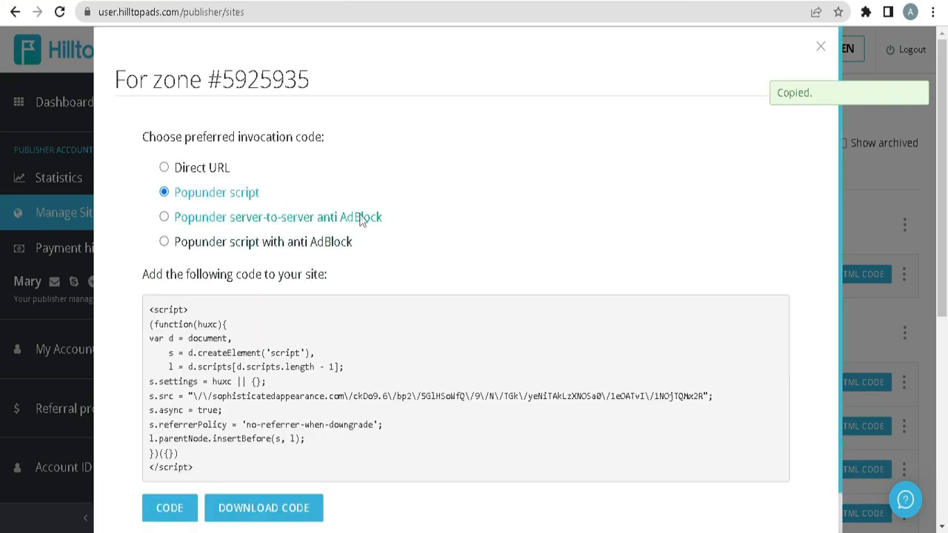
{"action": "left_click", "coordinate": [168, 510]}
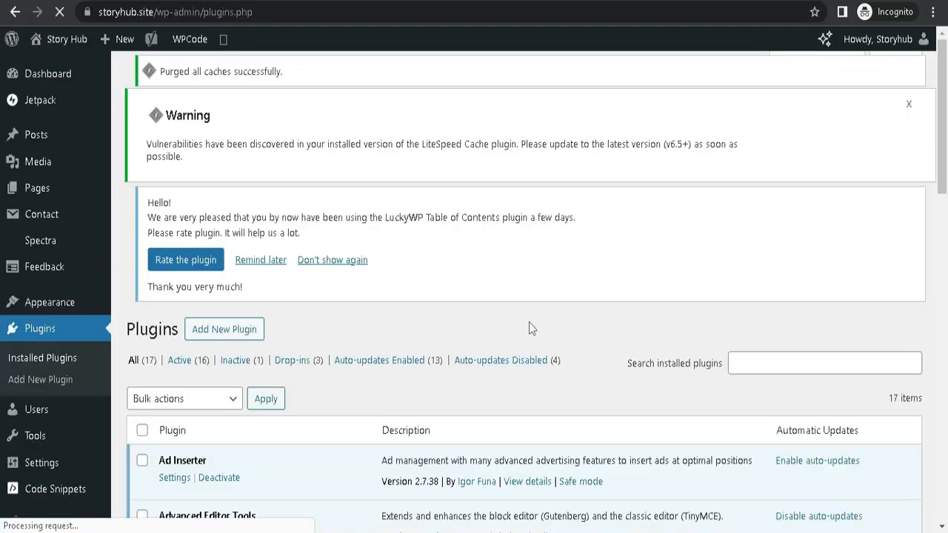
Switch to the Story Hub WordPress dashboard and open the list of installed plugins.
{"action": "scroll", "coordinate": [529, 322], "scroll_direction": "down", "scroll_amount": 2}
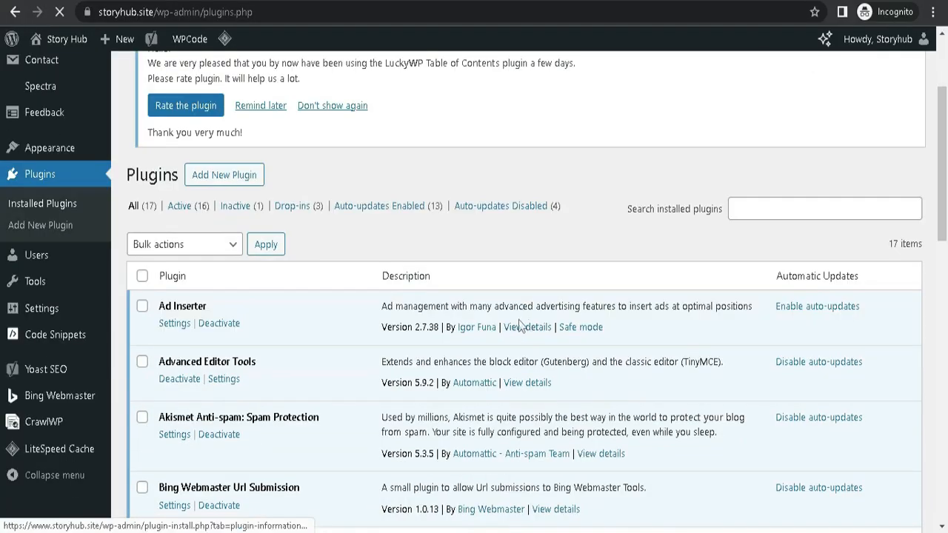
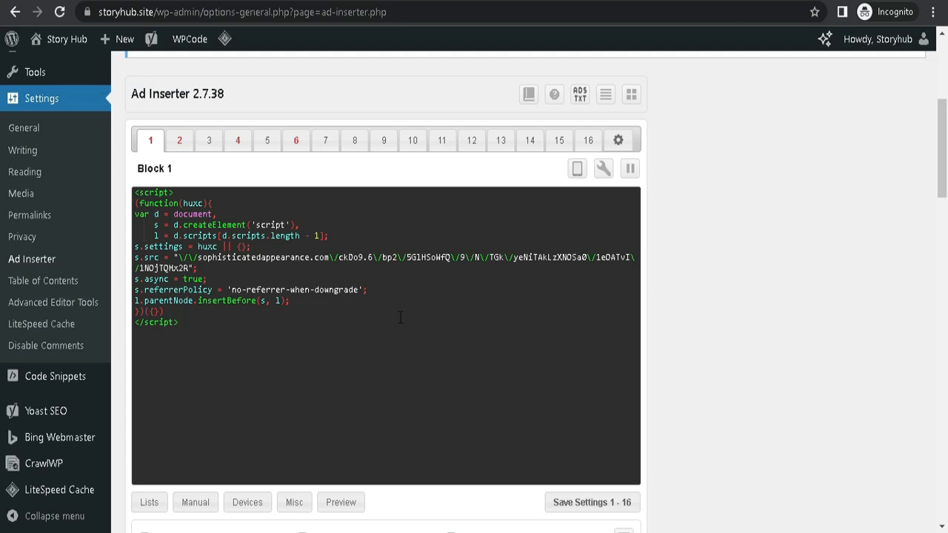
{"action": "scroll", "coordinate": [400, 317], "scroll_direction": "down", "scroll_amount": 3}
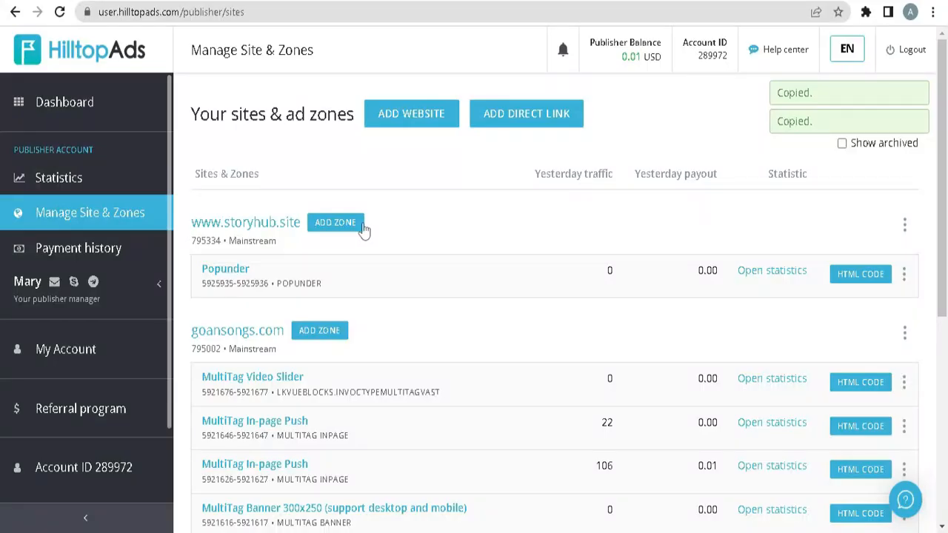
{"action": "left_click", "coordinate": [341, 228]}
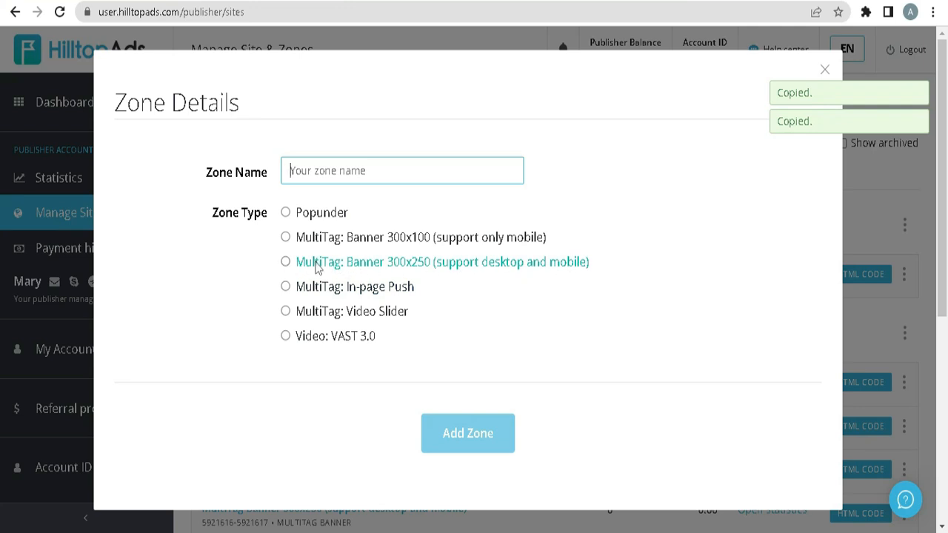
{"action": "left_click", "coordinate": [286, 262]}
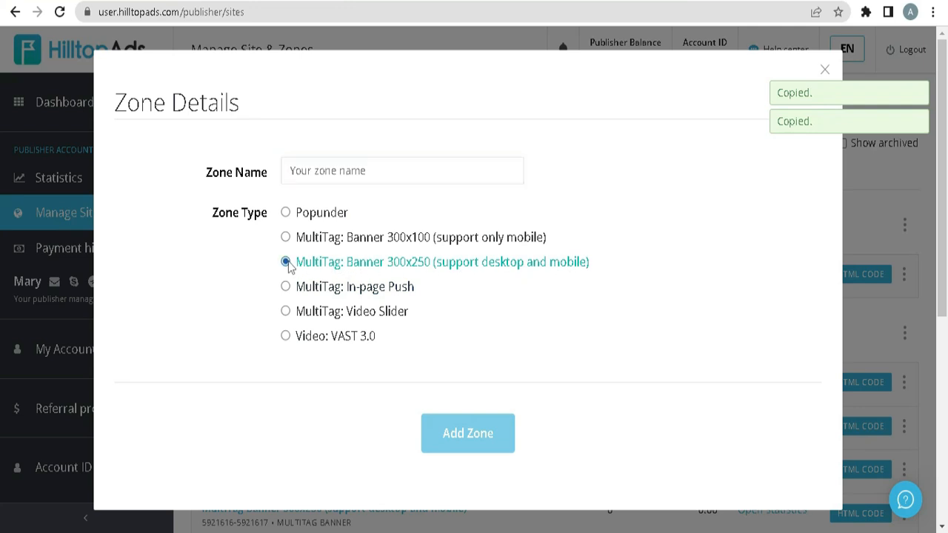
{"action": "left_click", "coordinate": [390, 159]}
{"action": "type", "text": "MultiTag: Banner 300x250 (support desktop and mobile)"}
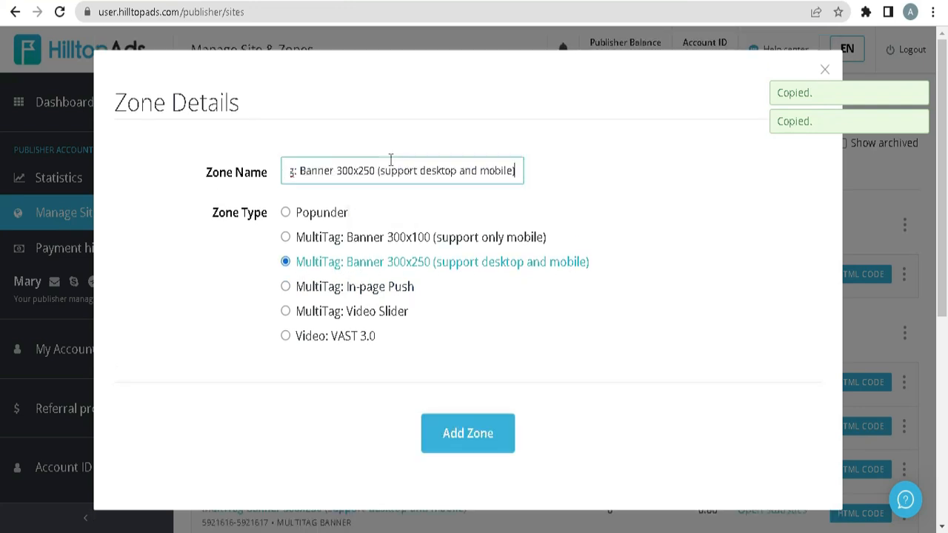
{"action": "left_click", "coordinate": [484, 434]}
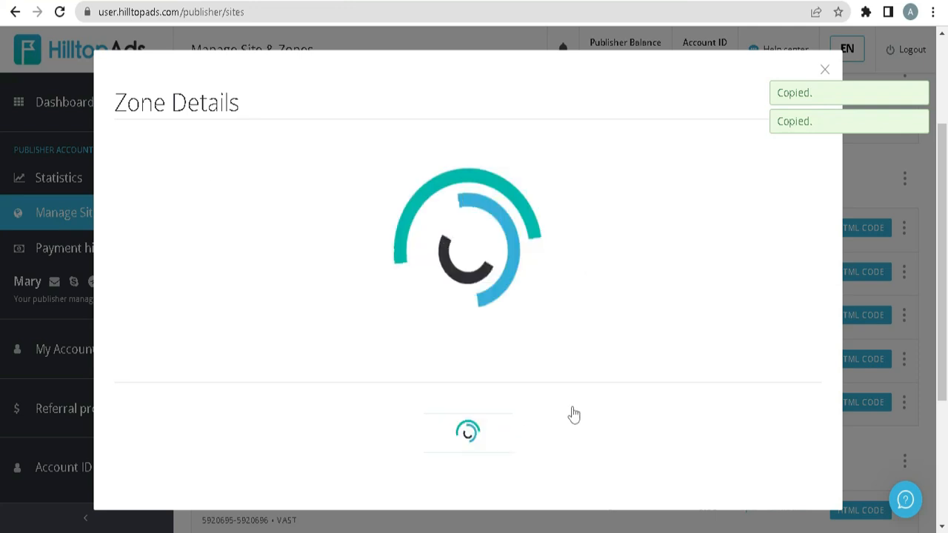
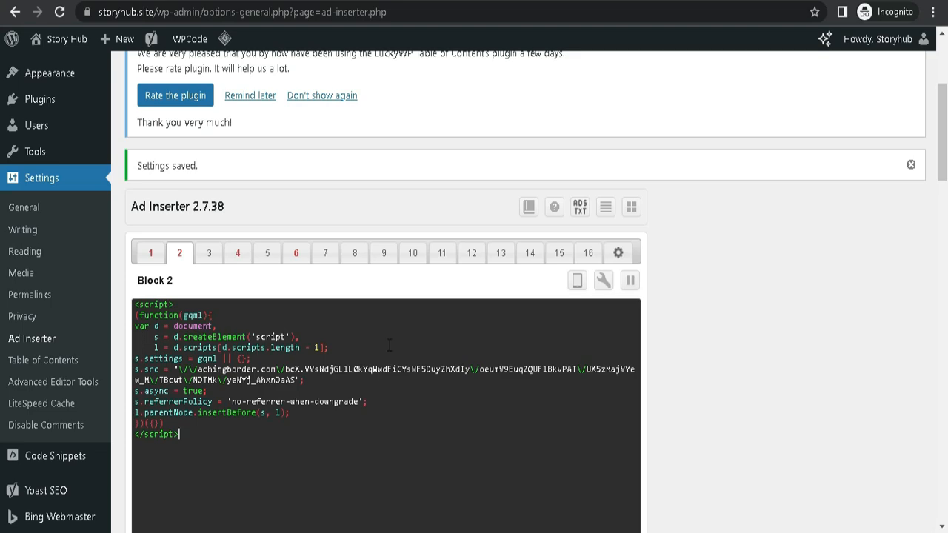
Set the insertion position of ad Block 2 to Before post.
{"action": "scroll", "coordinate": [389, 345], "scroll_direction": "down", "scroll_amount": 4}
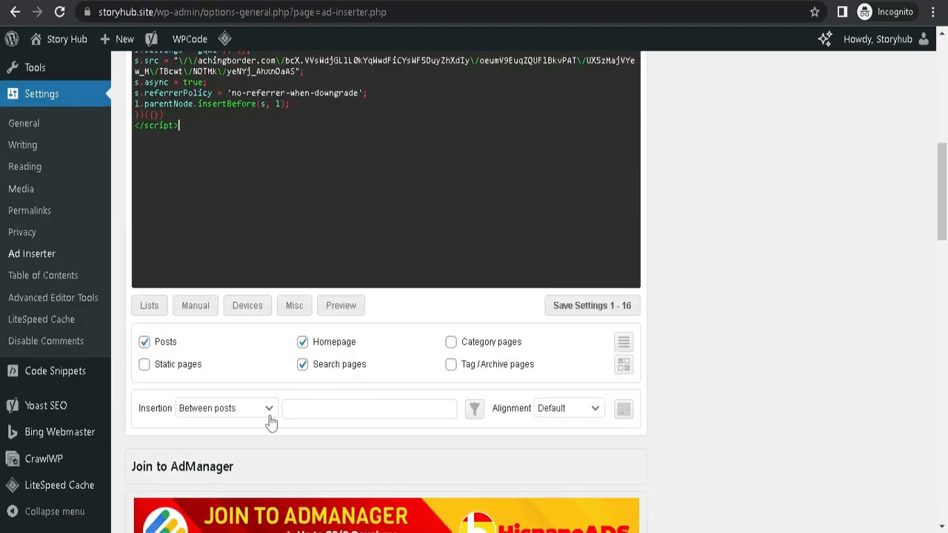
{"action": "left_click", "coordinate": [271, 412]}
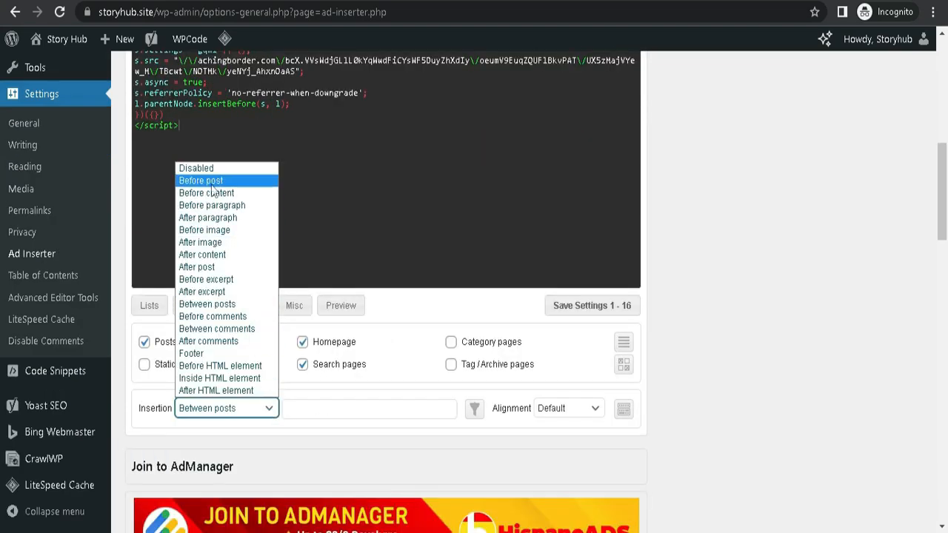
{"action": "left_click", "coordinate": [218, 184]}
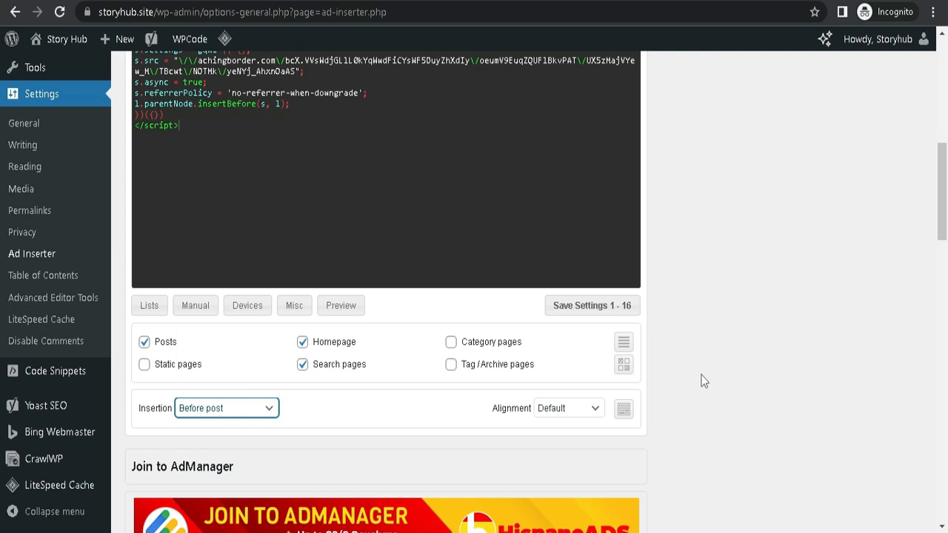
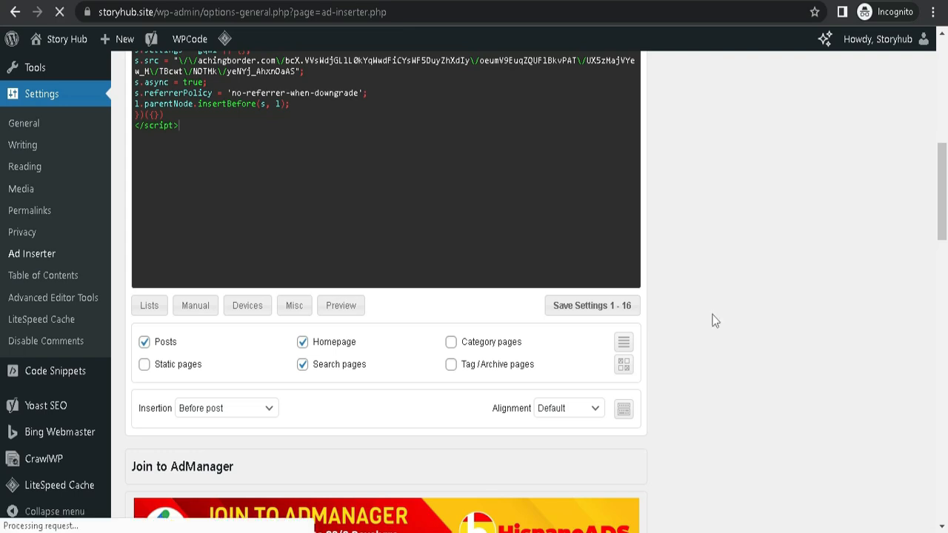
Switch to the storyhub.site homepage and reload it to check the inserted ads.
{"action": "scroll", "coordinate": [659, 359], "scroll_direction": "down", "scroll_amount": 1}
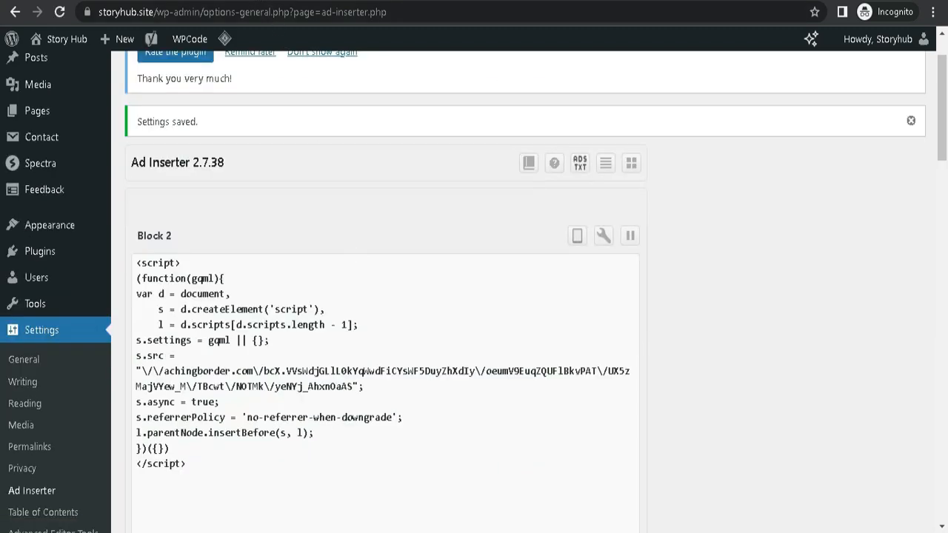
{"action": "left_click", "coordinate": [185, 0]}
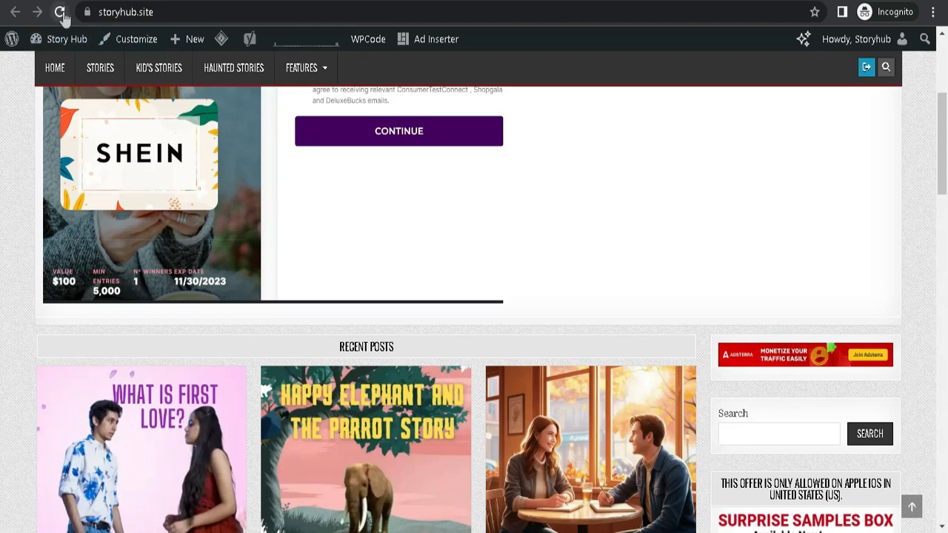
{"action": "left_click", "coordinate": [61, 12]}
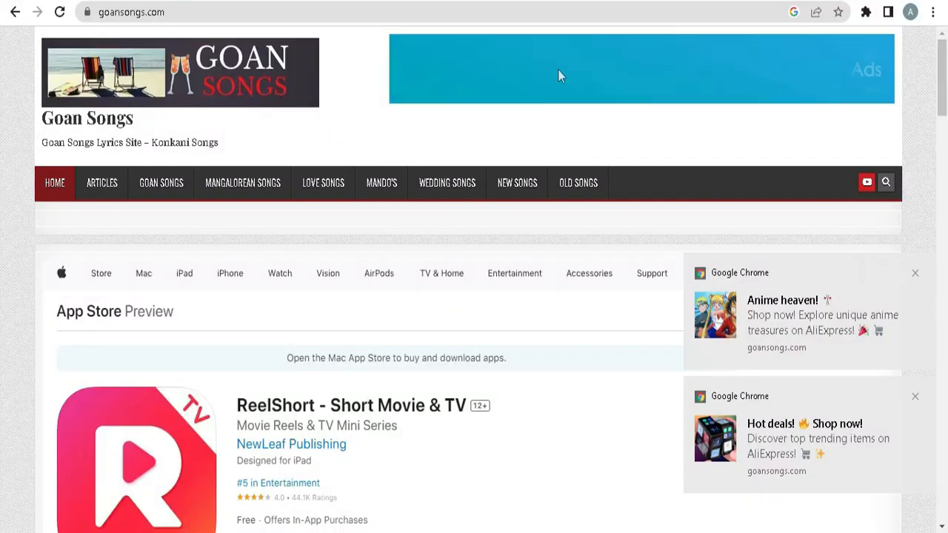
Check how the popunder ad opens from the goansongs.com homepage, and leave the ad page.
{"action": "left_click", "coordinate": [940, 83]}
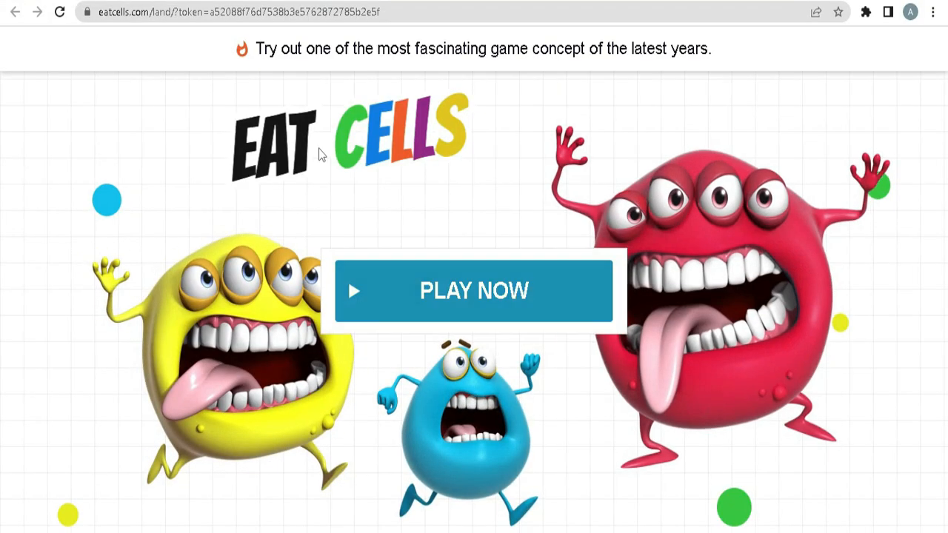
{"action": "left_click", "coordinate": [318, 1]}
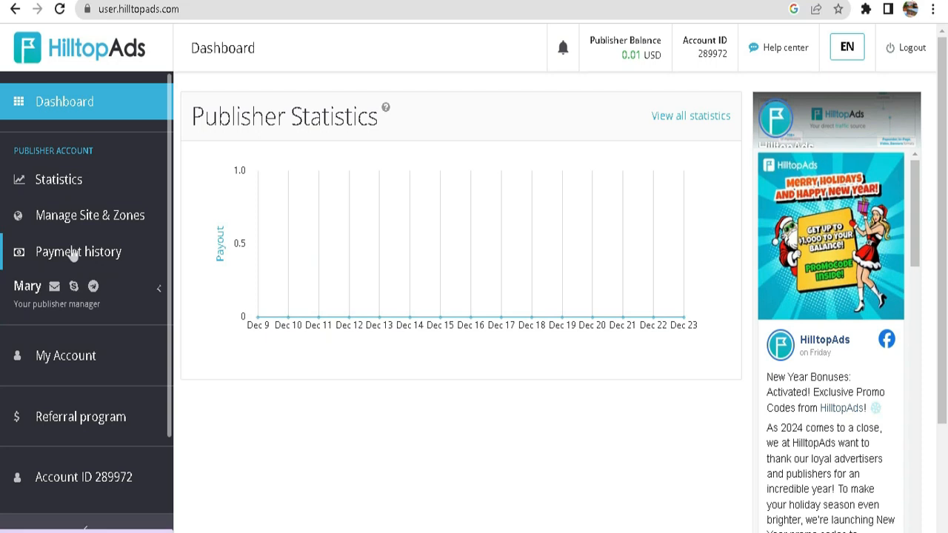
View the HilltopAds payment history and open the payment information settings of the account.
{"action": "left_click", "coordinate": [84, 253]}
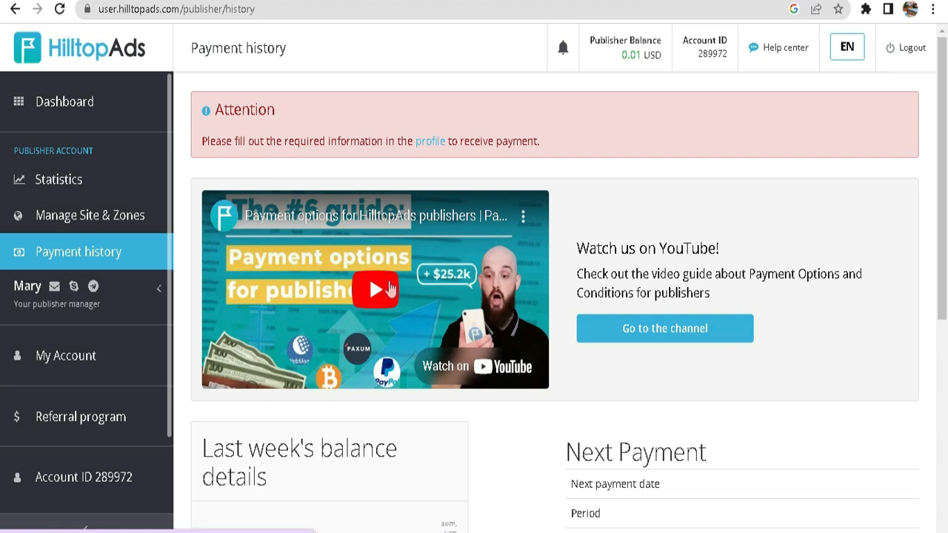
{"action": "left_click", "coordinate": [65, 359]}
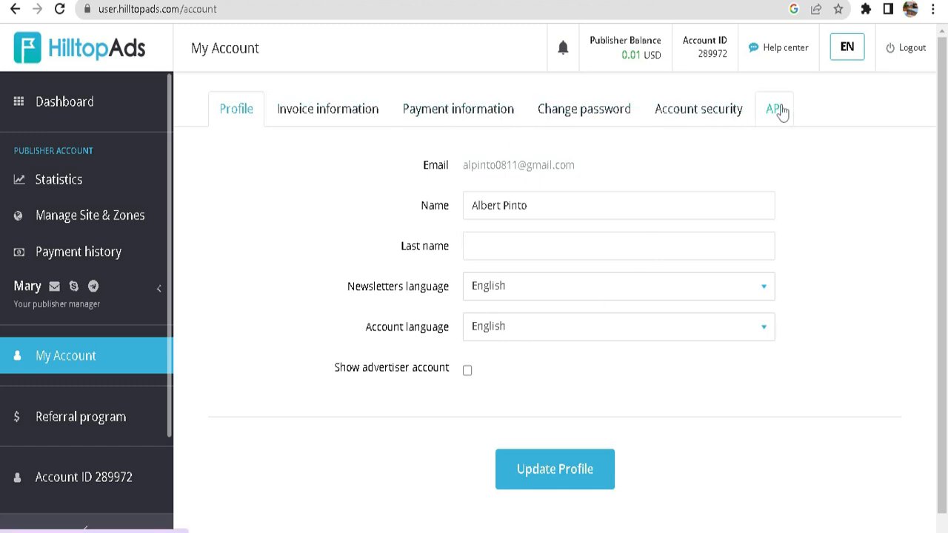
{"action": "left_click", "coordinate": [464, 116]}
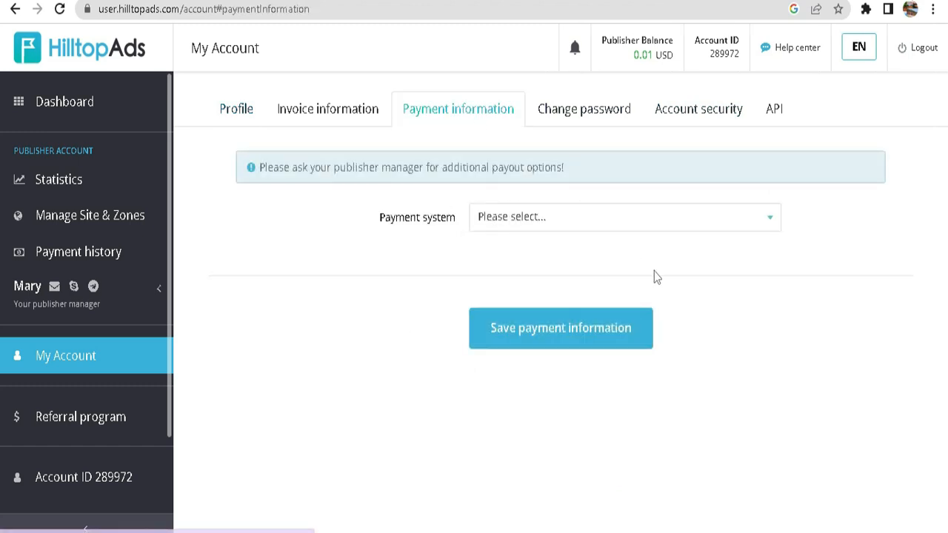
Look through all the available payout methods for the Payment system setting without choosing one.
{"action": "left_click", "coordinate": [770, 225]}
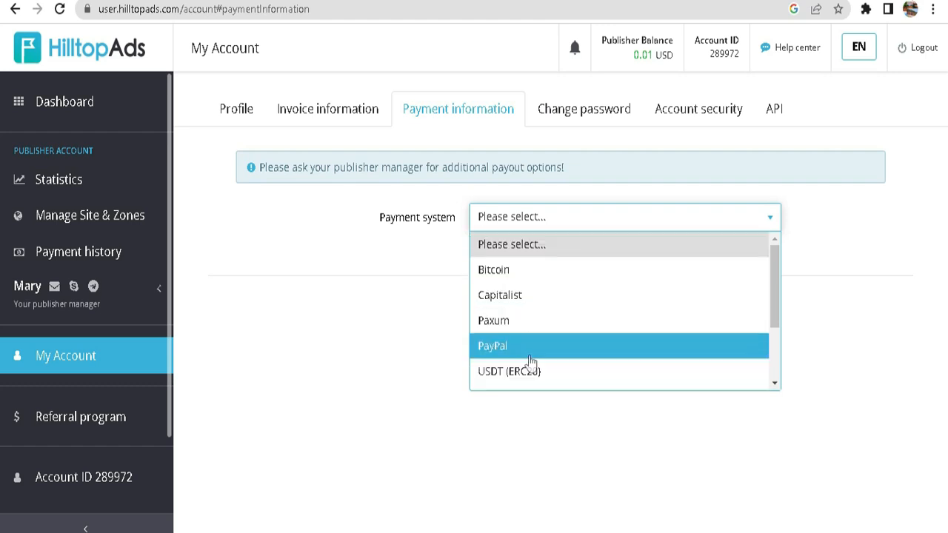
{"action": "left_click_drag", "start_coordinate": [774, 296], "coordinate": [769, 356]}
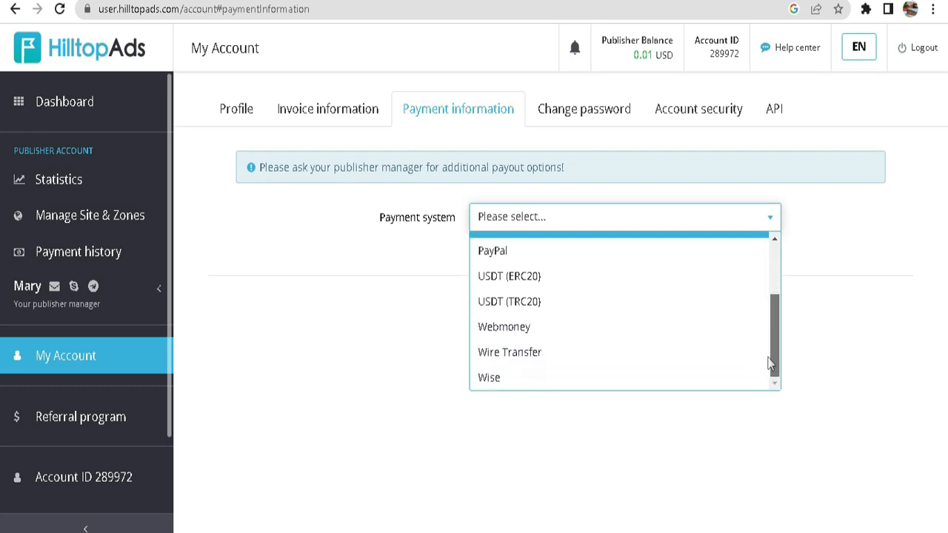
{"action": "scroll", "coordinate": [519, 296], "scroll_direction": "up", "scroll_amount": 5}
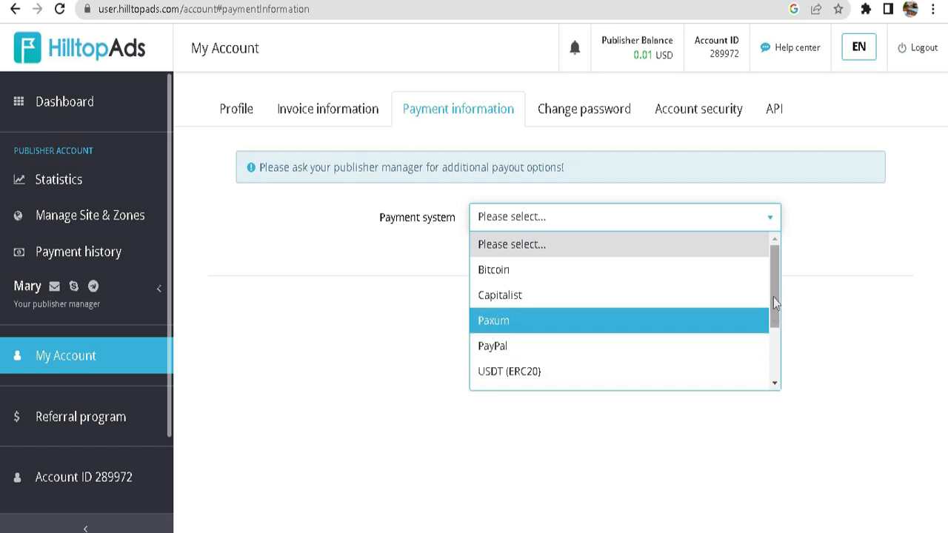
{"action": "mouse_move", "coordinate": [773, 302]}
{"action": "left_mouse_down"}
{"action": "mouse_move", "coordinate": [769, 358]}
{"action": "mouse_move", "coordinate": [771, 311]}
{"action": "left_mouse_up"}
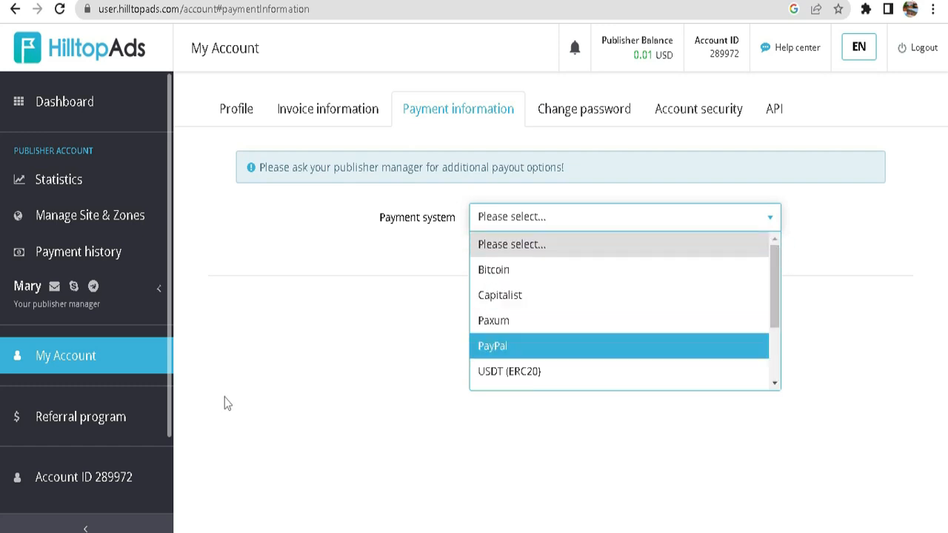
Review the referral program's rates, links and banners, and open the Help center from the dashboard.
{"action": "left_click", "coordinate": [86, 425]}
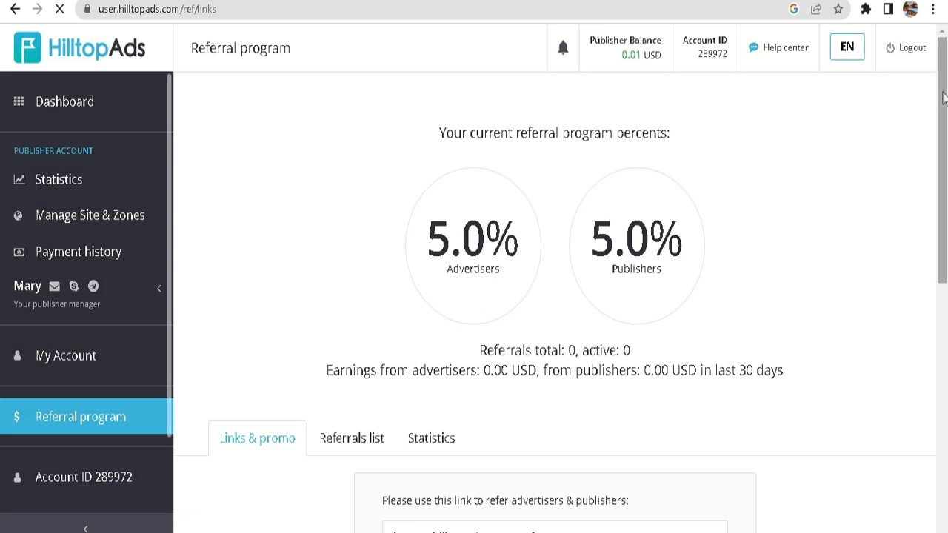
{"action": "scroll", "coordinate": [943, 98], "scroll_direction": "down", "scroll_amount": 5}
{"action": "scroll", "coordinate": [946, 415], "scroll_direction": "down", "scroll_amount": 2}
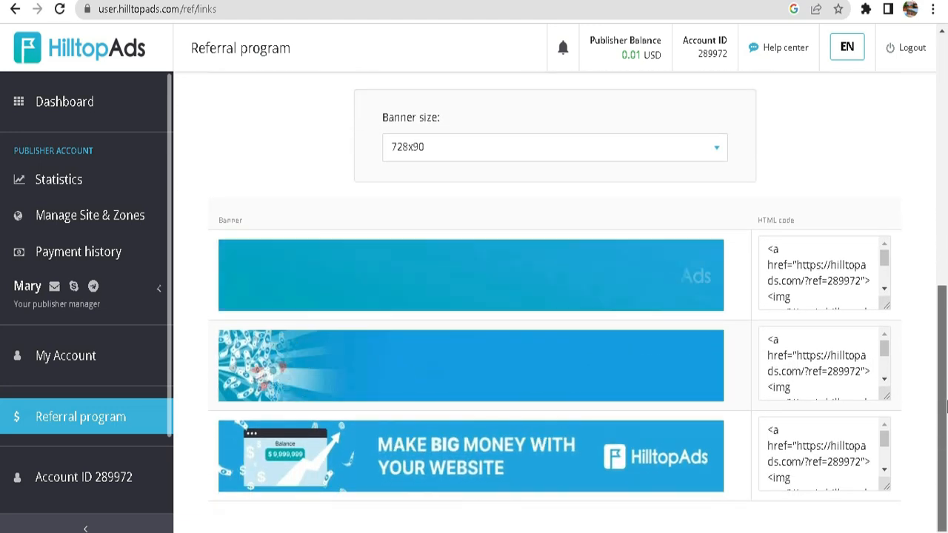
{"action": "scroll", "coordinate": [946, 333], "scroll_direction": "up", "scroll_amount": 4}
{"action": "left_click_drag", "start_coordinate": [947, 253], "coordinate": [945, 130]}
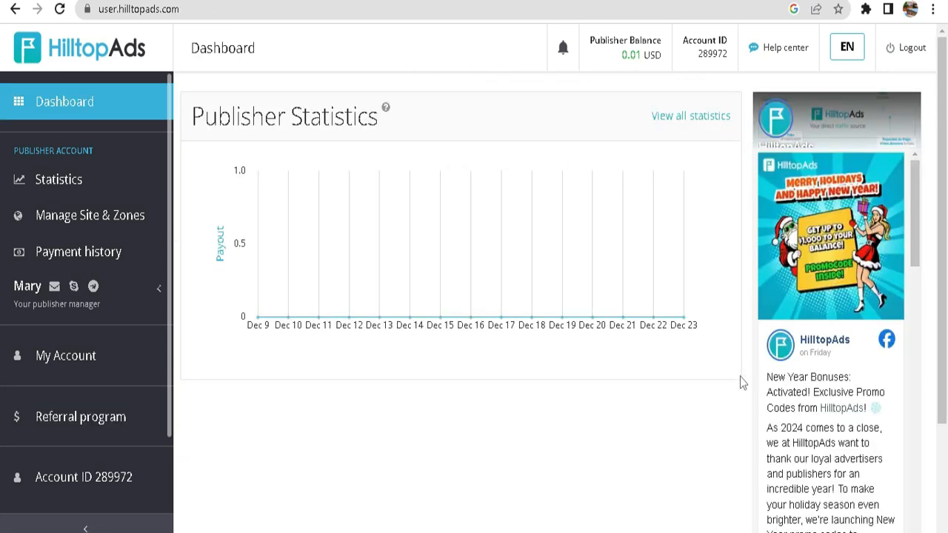
{"action": "left_click", "coordinate": [781, 50]}
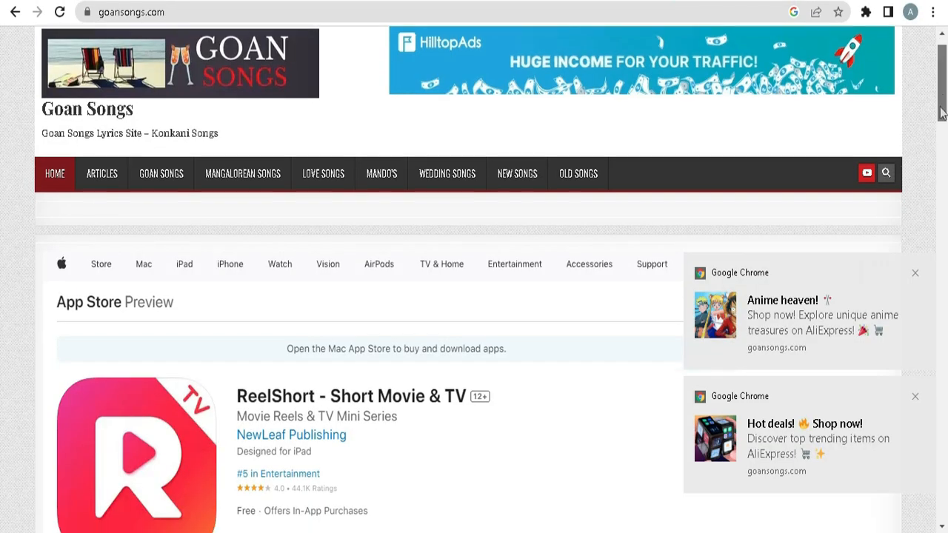
Dismiss the two AliExpress push notification ads shown over the goansongs.com homepage.
{"action": "left_click_drag", "start_coordinate": [936, 99], "coordinate": [936, 159]}
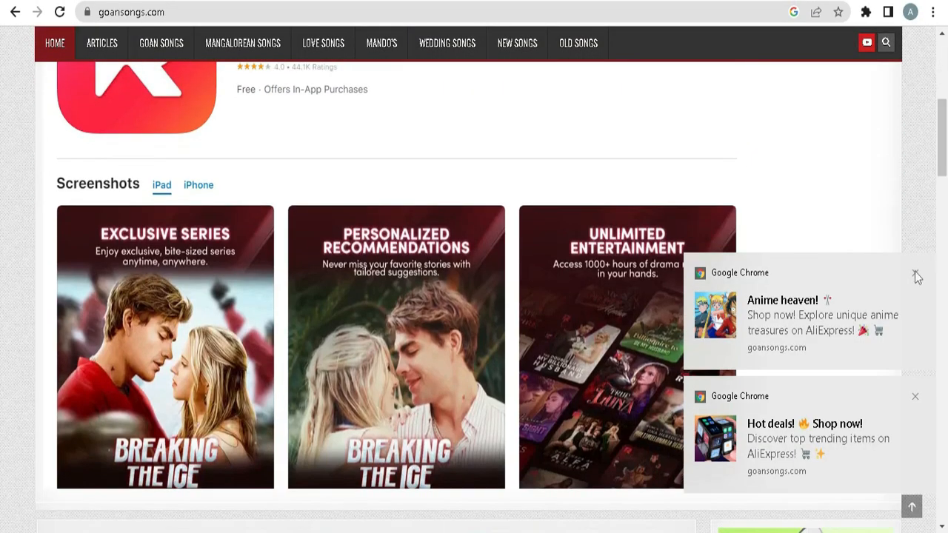
{"action": "left_click", "coordinate": [915, 273]}
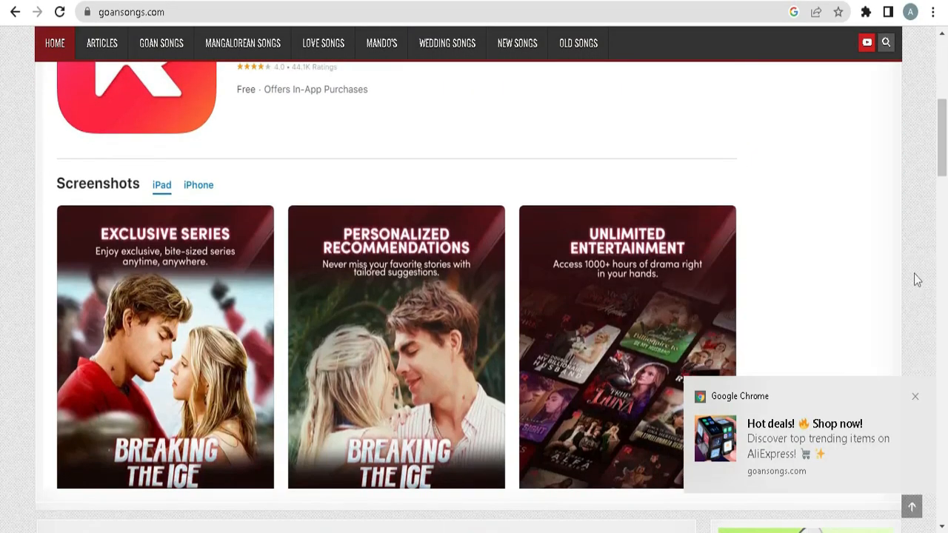
{"action": "left_click", "coordinate": [916, 398]}
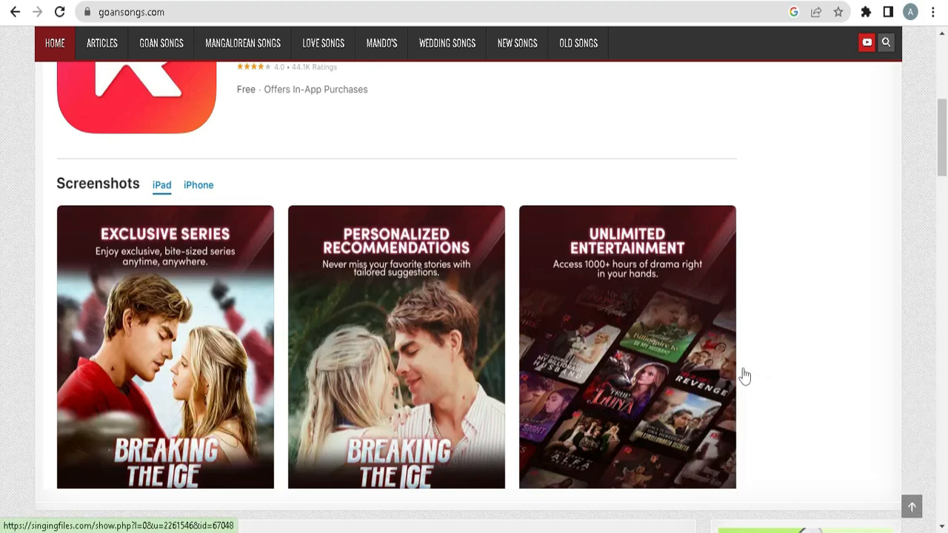
Look over the ad placements on the goansongs.com homepage down to the footer and return to its beginning.
{"action": "scroll", "coordinate": [758, 348], "scroll_direction": "down", "scroll_amount": 3}
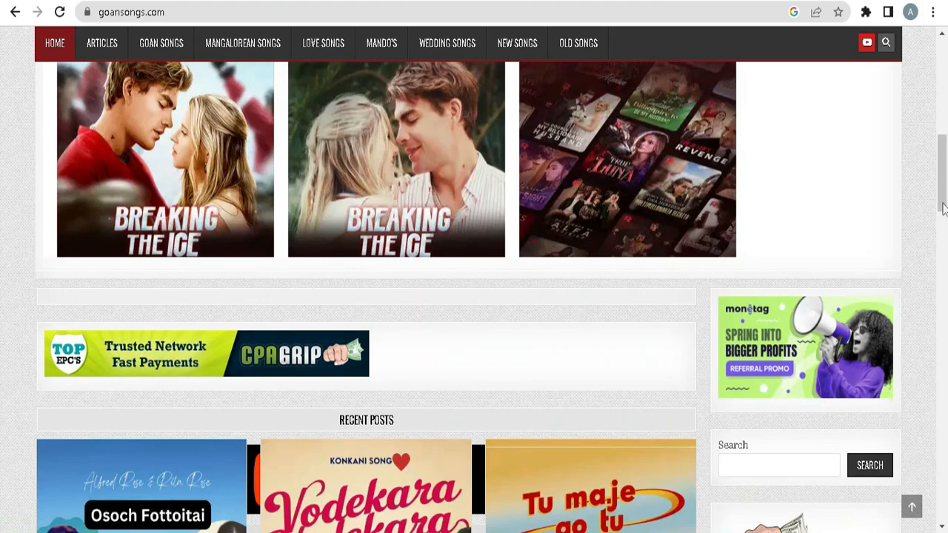
{"action": "left_click_drag", "start_coordinate": [940, 202], "coordinate": [935, 503]}
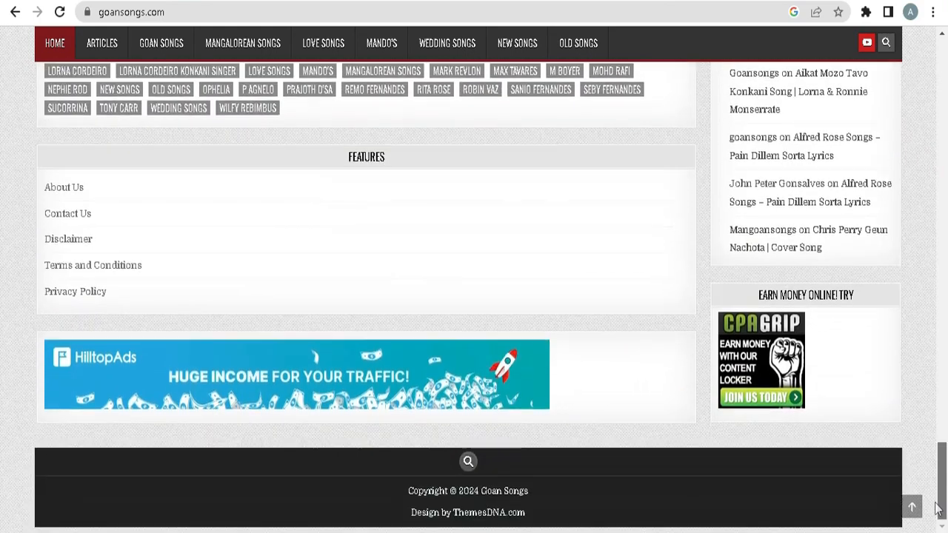
{"action": "left_click", "coordinate": [911, 507]}
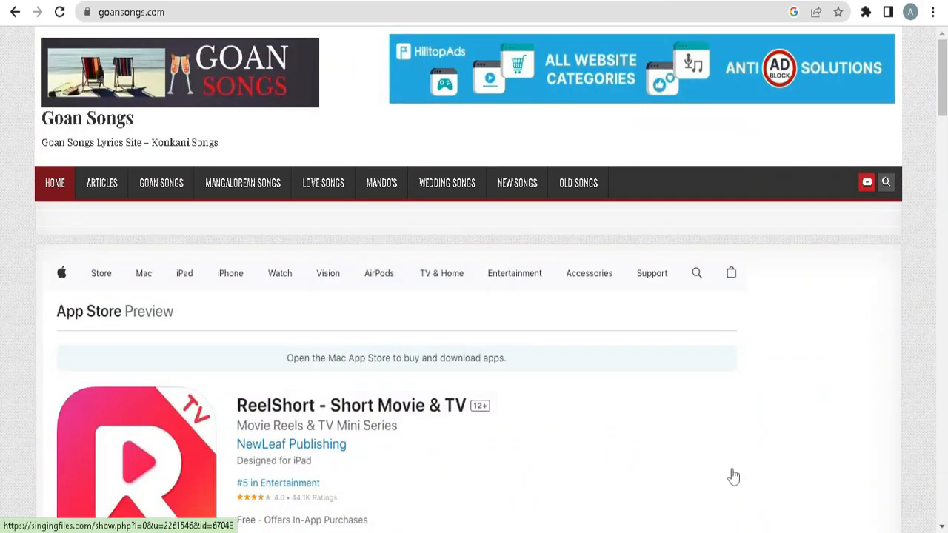
Trigger the popunder from the App Store preview ad on goansongs.com and leave the opened ad page.
{"action": "left_click", "coordinate": [475, 505]}
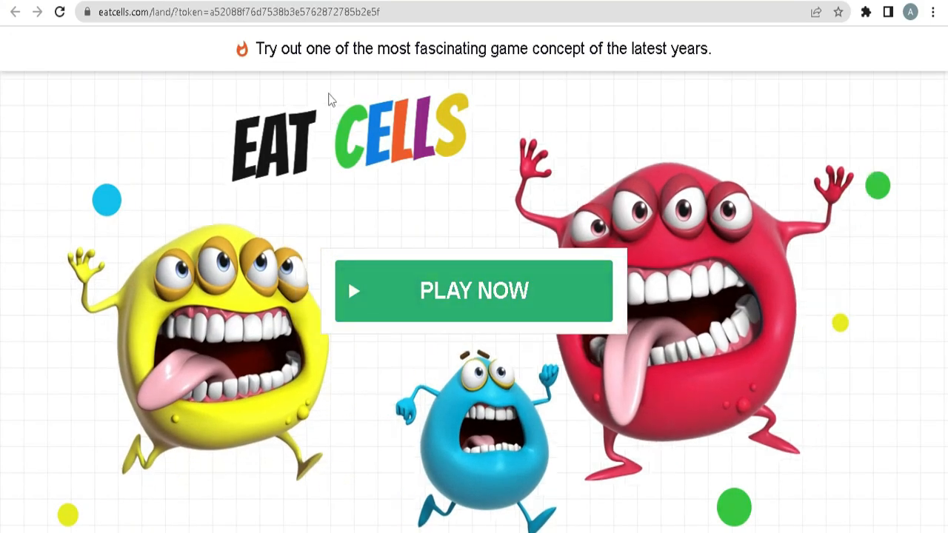
{"action": "left_click", "coordinate": [316, 1]}
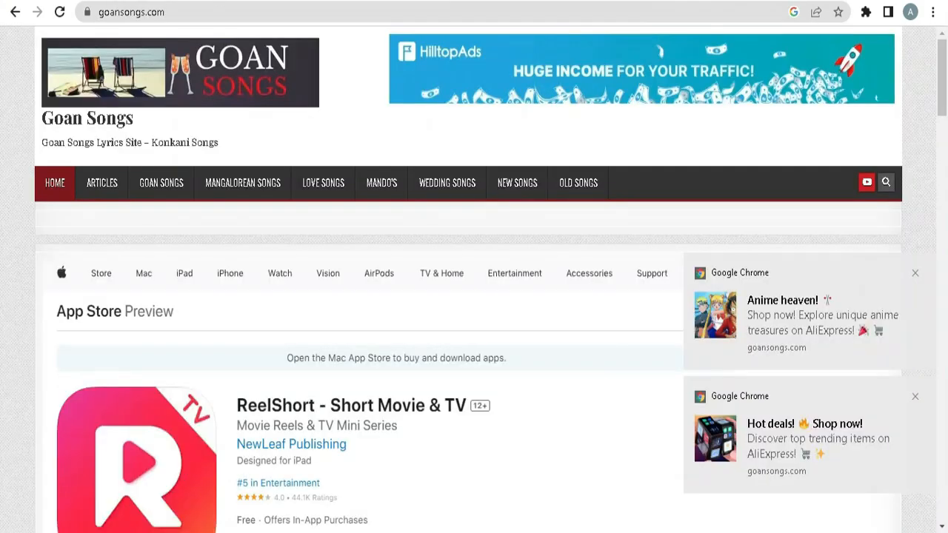
Close both the Anime heaven and Hot deals push notifications on goansongs.com.
{"action": "left_click_drag", "start_coordinate": [942, 103], "coordinate": [936, 157]}
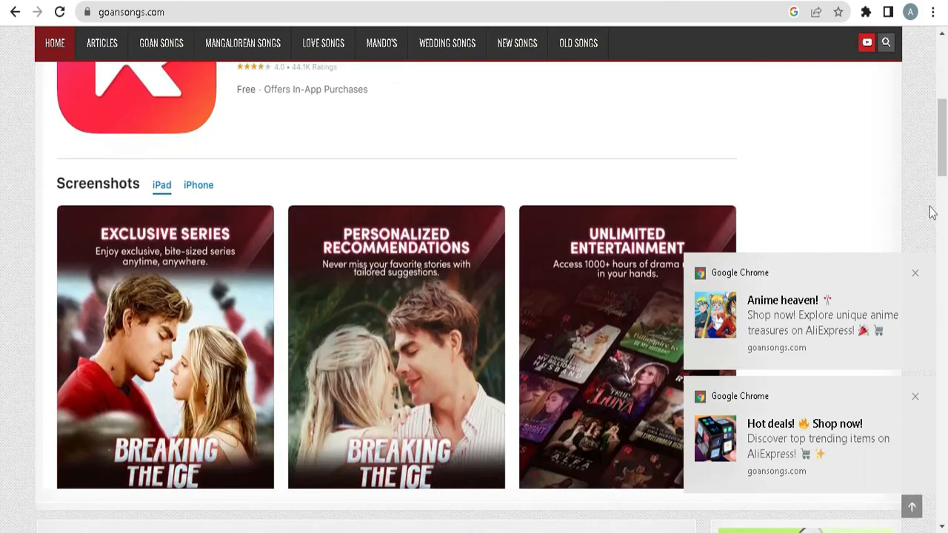
{"action": "left_click", "coordinate": [914, 274]}
{"action": "left_click", "coordinate": [915, 398]}
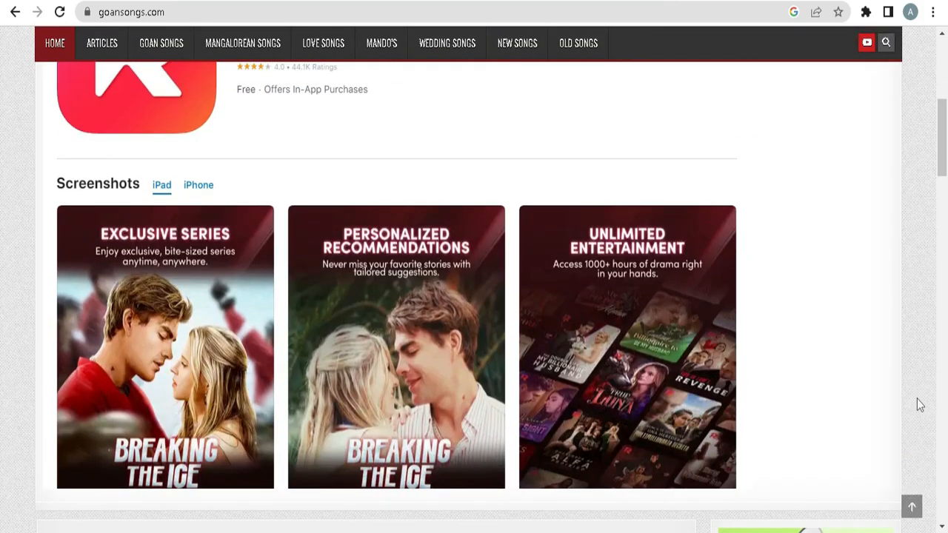